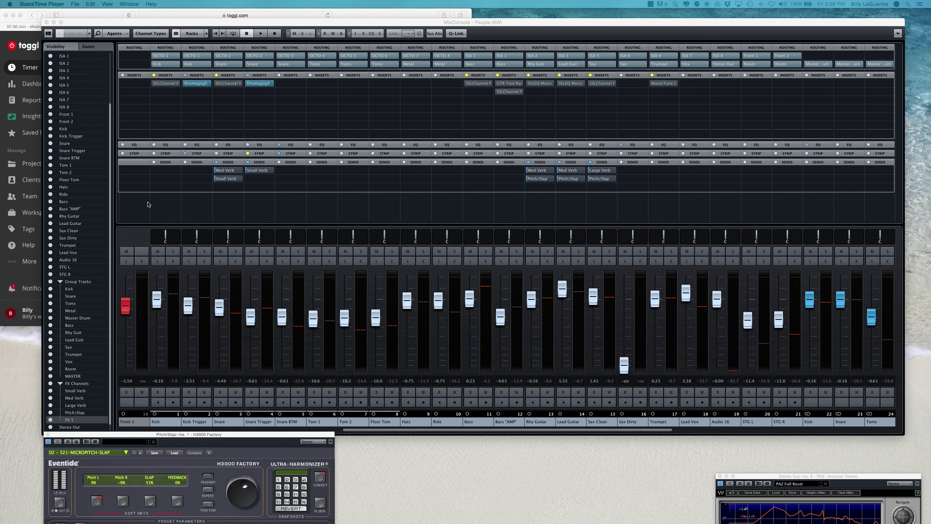
Reposition the mixer and H3000 Factory windows, and examine the mixer's audio, group, FX and output channels and their routing
{"action": "left_click_drag", "start_coordinate": [395, 23], "coordinate": [364, 30]}
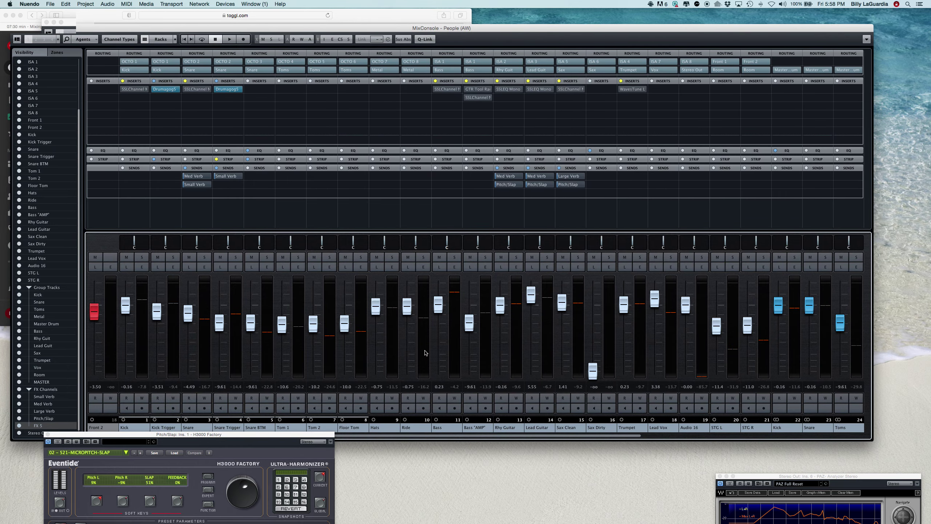
{"action": "scroll", "coordinate": [425, 352], "scroll_direction": "right", "scroll_amount": 5}
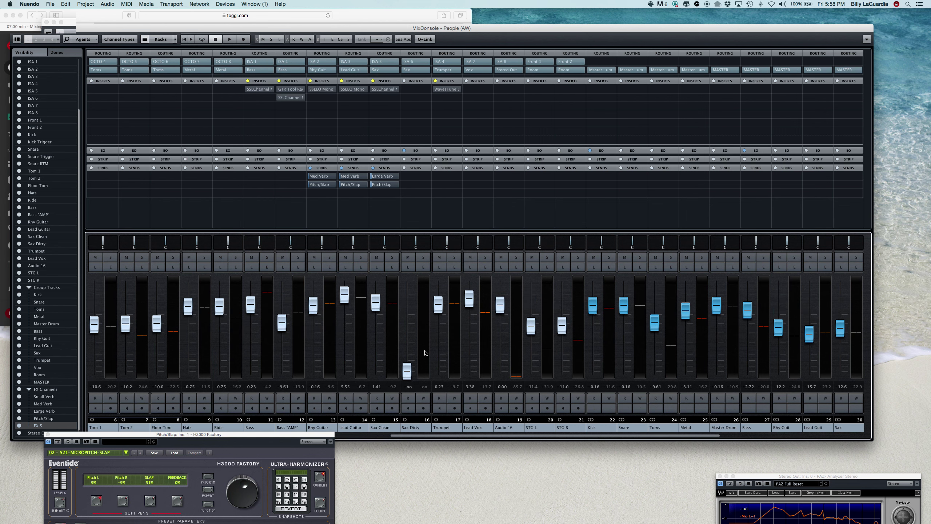
{"action": "scroll", "coordinate": [425, 353], "scroll_direction": "left", "scroll_amount": 6}
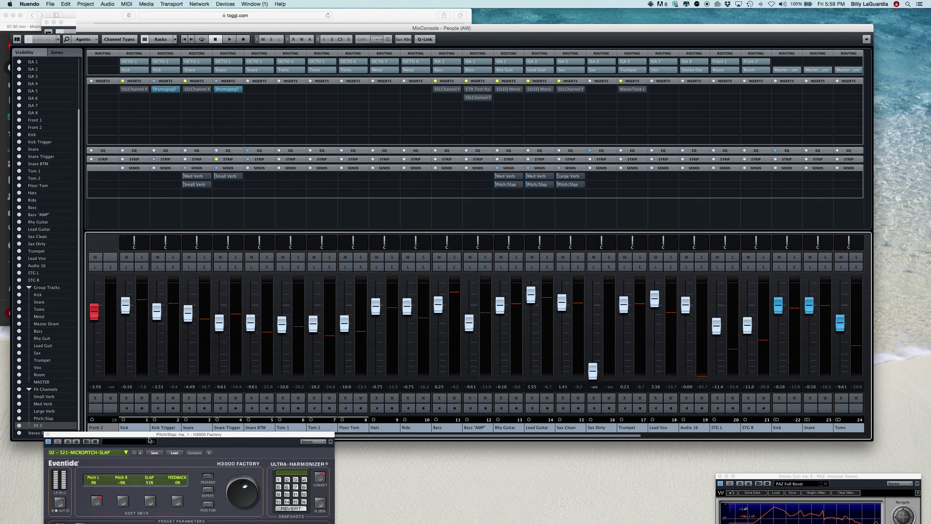
{"action": "left_click_drag", "start_coordinate": [148, 436], "coordinate": [148, 458]}
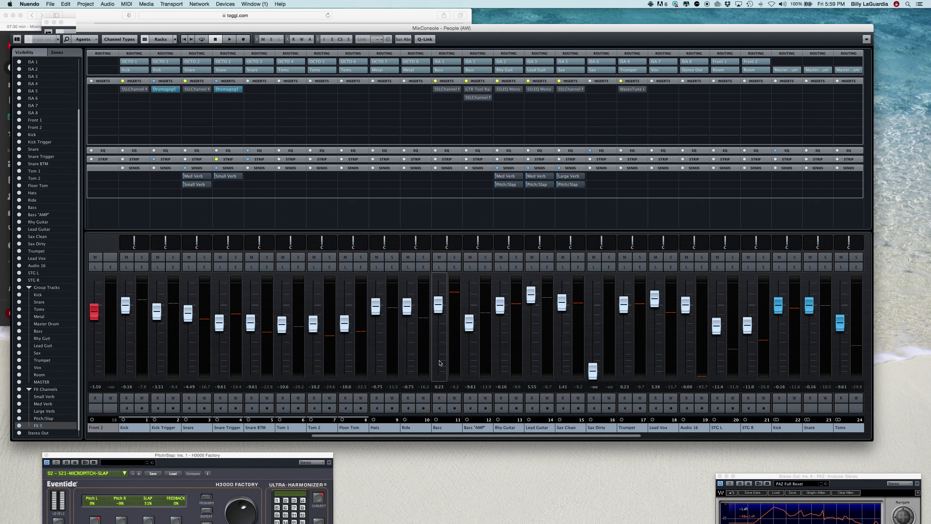
{"action": "scroll", "coordinate": [440, 362], "scroll_direction": "right", "scroll_amount": 9}
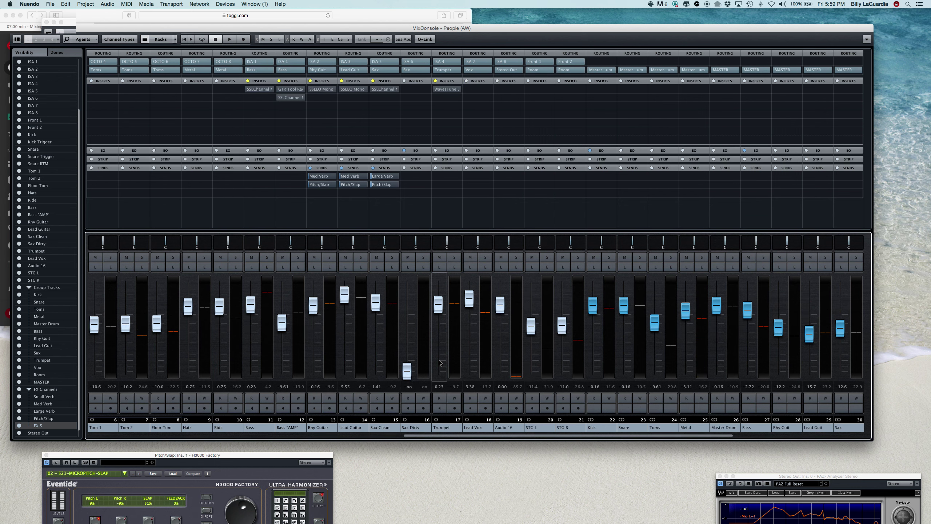
{"action": "scroll", "coordinate": [440, 362], "scroll_direction": "right", "scroll_amount": 8}
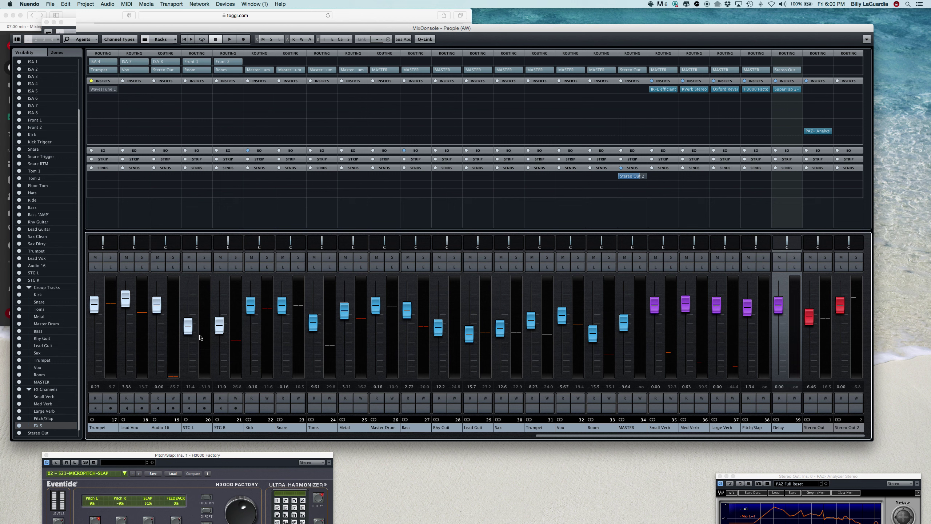
{"action": "scroll", "coordinate": [175, 344], "scroll_direction": "left", "scroll_amount": 2}
{"action": "scroll", "coordinate": [175, 344], "scroll_direction": "left", "scroll_amount": 1}
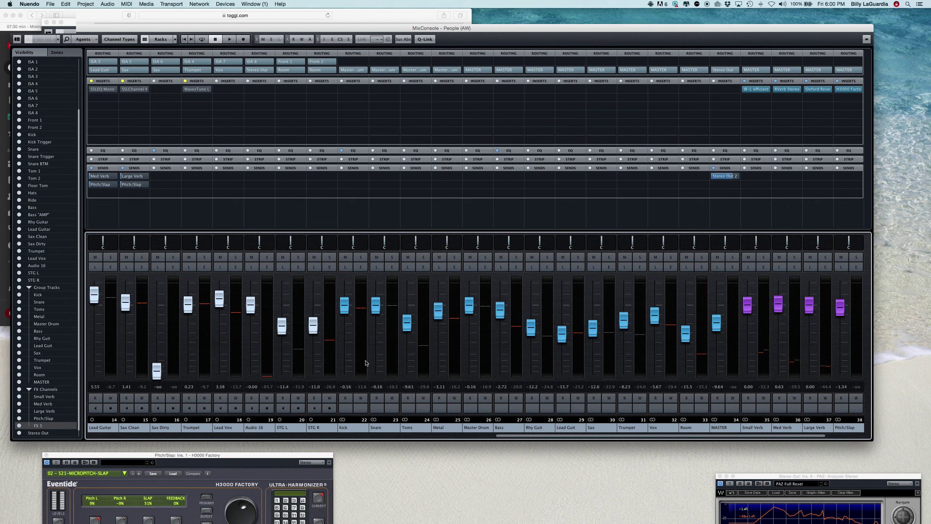
Reset the Lead Vox channel fader to 0.00 and lower the Lead Guit group fader to -20.4
{"action": "left_click", "coordinate": [219, 314], "text": "super"}
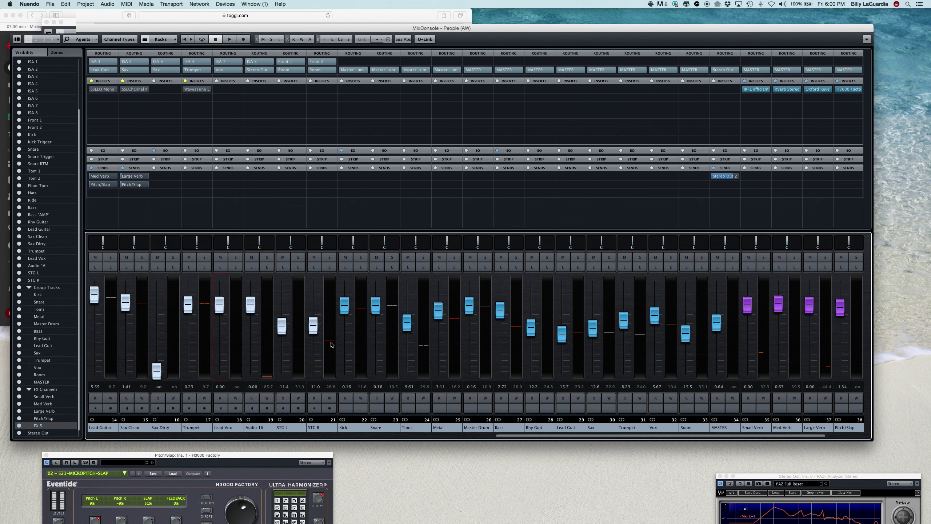
{"action": "left_click", "coordinate": [565, 336]}
{"action": "left_click_drag", "start_coordinate": [564, 336], "coordinate": [563, 349]}
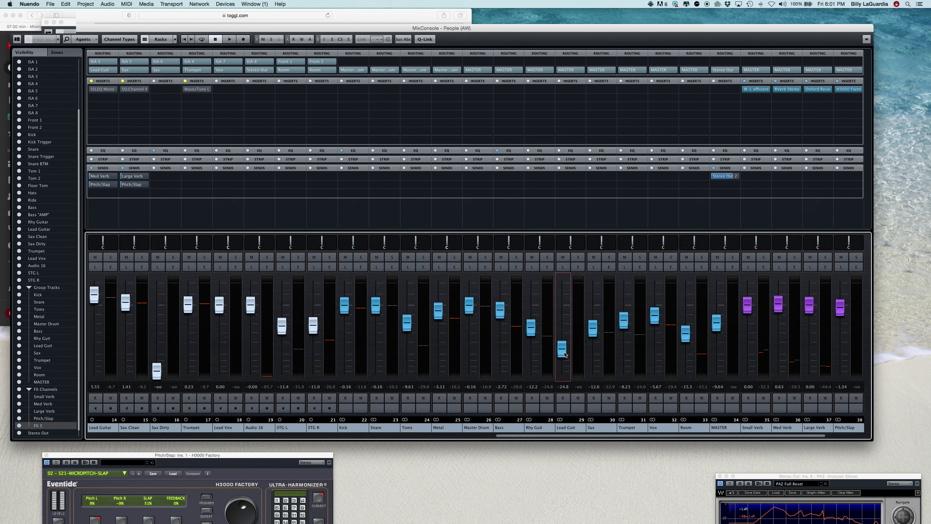
{"action": "left_click_drag", "start_coordinate": [563, 350], "coordinate": [563, 311]}
{"action": "left_click_drag", "start_coordinate": [563, 314], "coordinate": [565, 351]}
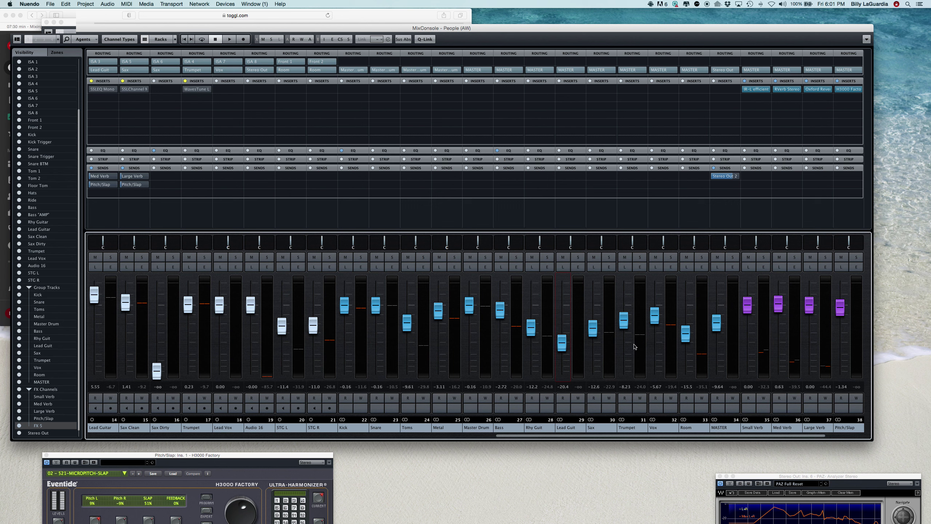
Show the IR-L reverb on the Small Verb channel and the RVerb on the Med Verb channel without overlap
{"action": "scroll", "coordinate": [700, 352], "scroll_direction": "right", "scroll_amount": 2}
{"action": "scroll", "coordinate": [700, 353], "scroll_direction": "right", "scroll_amount": 2}
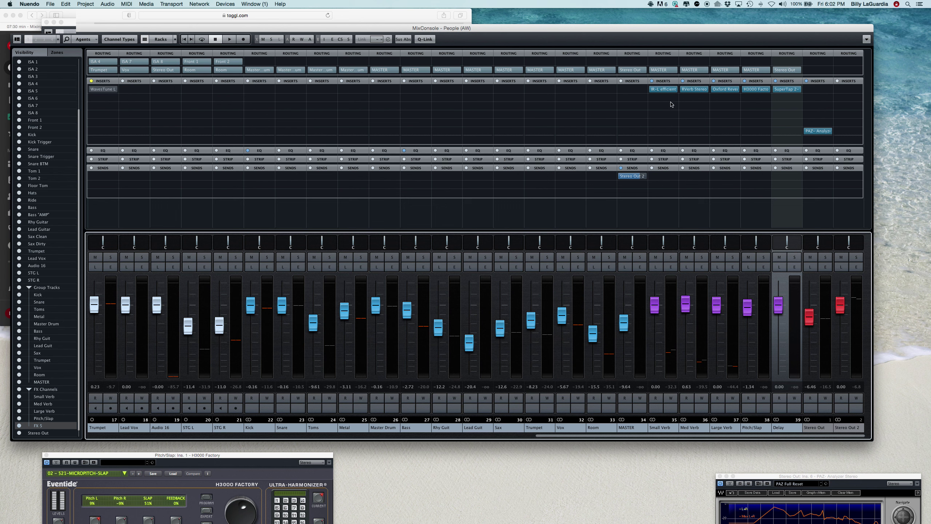
{"action": "left_click", "coordinate": [666, 90]}
{"action": "left_click", "coordinate": [666, 91]}
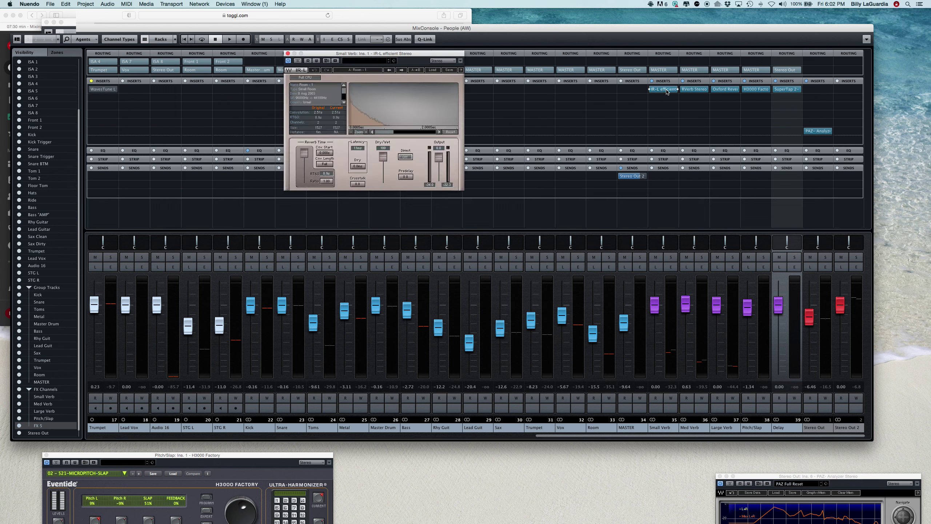
{"action": "left_click_drag", "start_coordinate": [354, 53], "coordinate": [289, 53]}
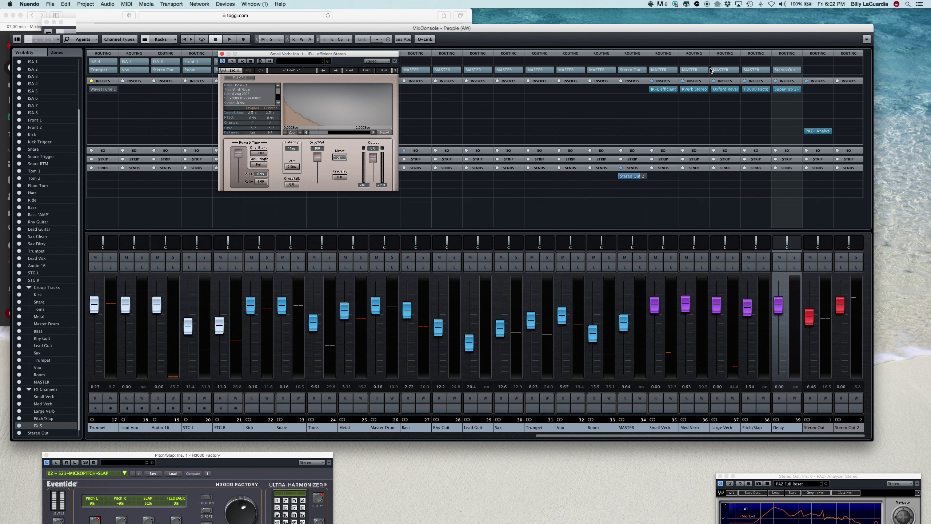
{"action": "left_click", "coordinate": [697, 91]}
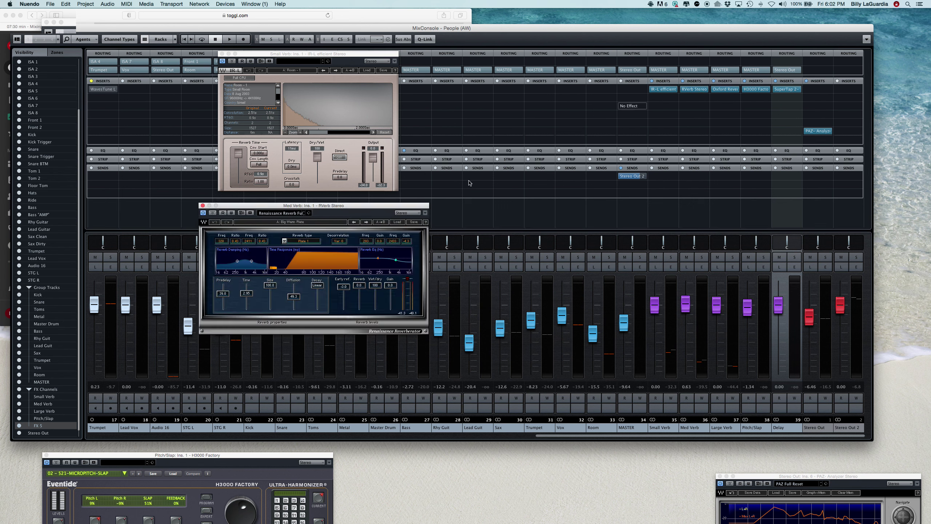
{"action": "left_click_drag", "start_coordinate": [326, 201], "coordinate": [308, 206]}
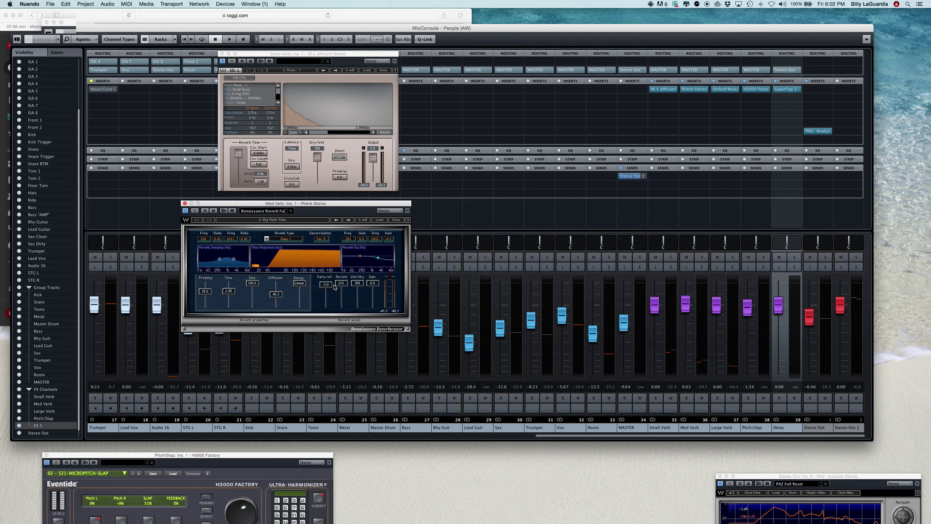
Show the Large Verb channel's Oxford Reverb and arrange the Pitch/Slap channel's H3000 Factory below it
{"action": "left_click", "coordinate": [726, 89]}
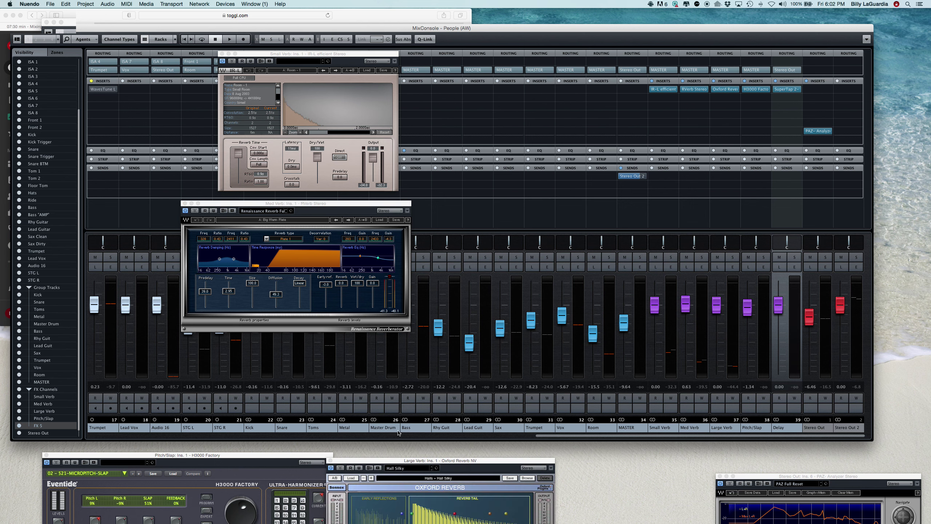
{"action": "left_click_drag", "start_coordinate": [379, 461], "coordinate": [456, 55]}
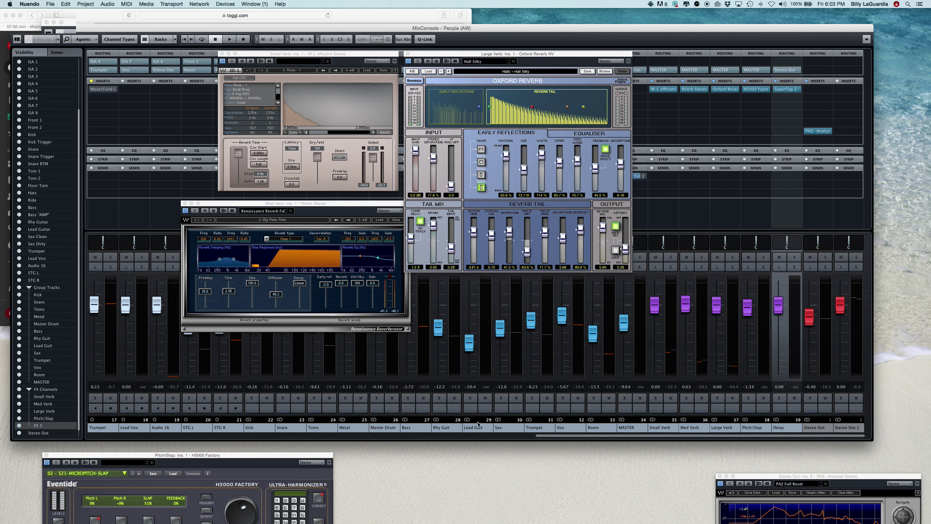
{"action": "left_click_drag", "start_coordinate": [279, 456], "coordinate": [646, 281]}
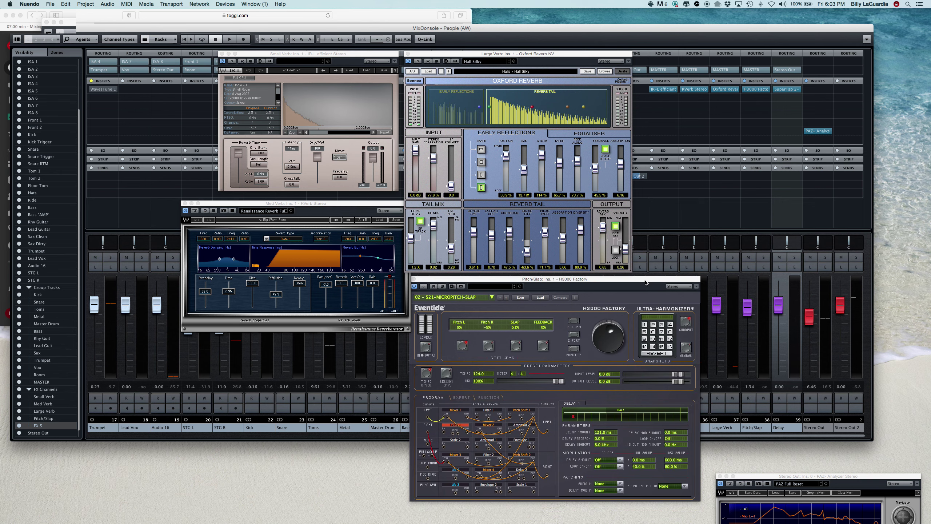
Load the Ping pong preset in the Delay channel's SuperTap plug-in and toggle its direct signal
{"action": "left_click", "coordinate": [793, 92]}
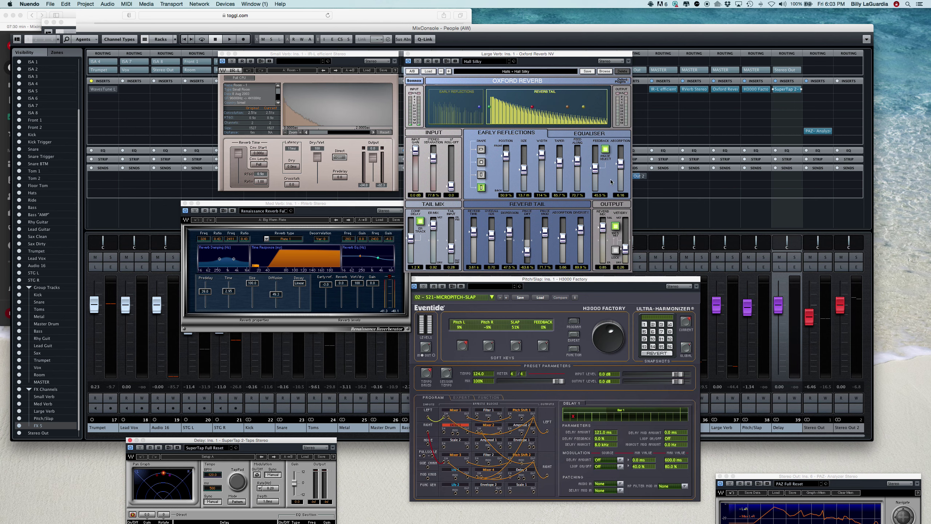
{"action": "left_click_drag", "start_coordinate": [193, 440], "coordinate": [706, 113]}
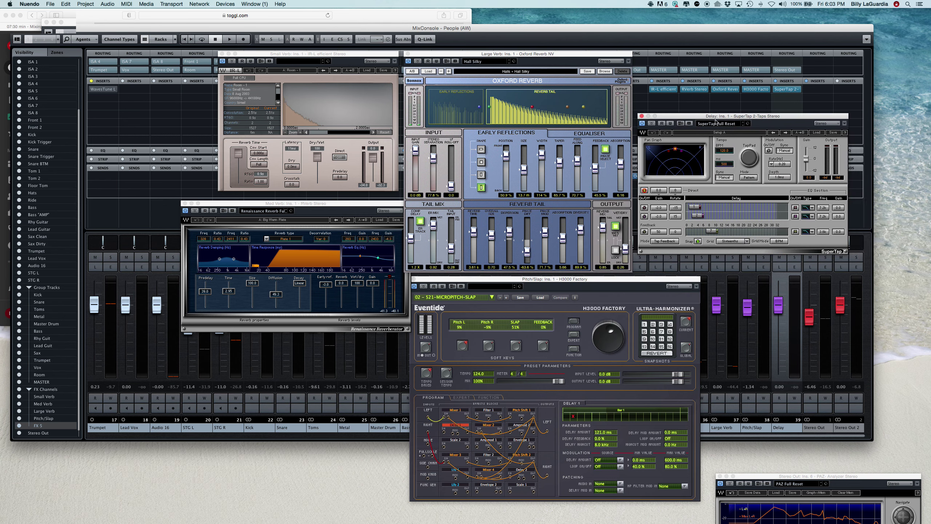
{"action": "left_click", "coordinate": [816, 133]}
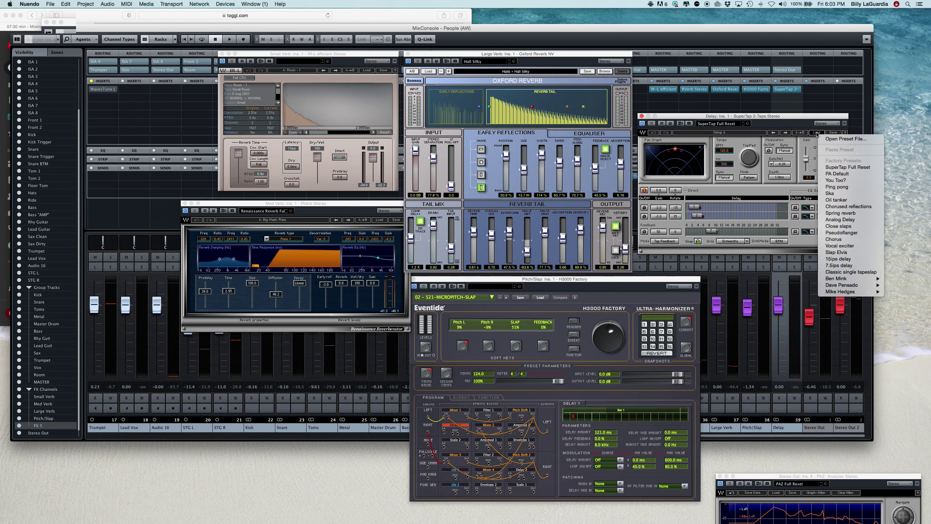
{"action": "left_click", "coordinate": [833, 187]}
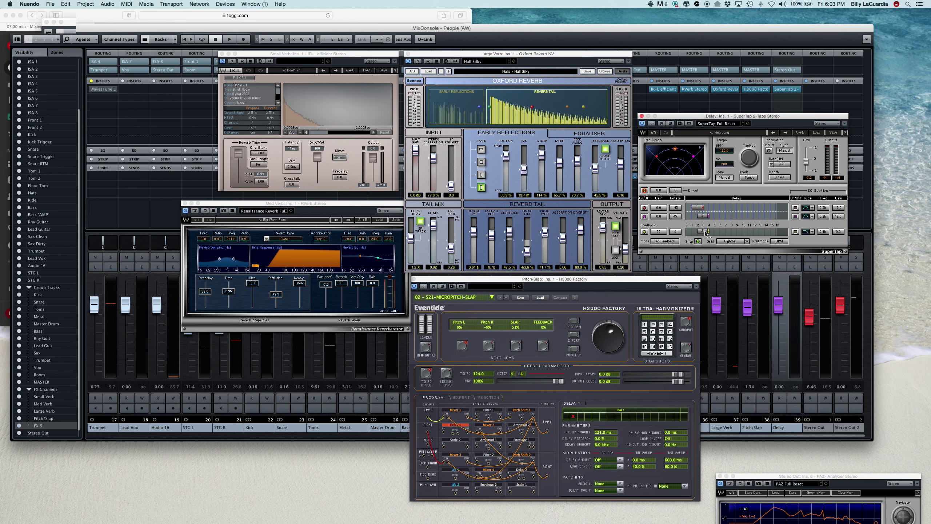
{"action": "left_click", "coordinate": [644, 191]}
{"action": "left_click", "coordinate": [644, 190]}
{"action": "left_click", "coordinate": [642, 117]}
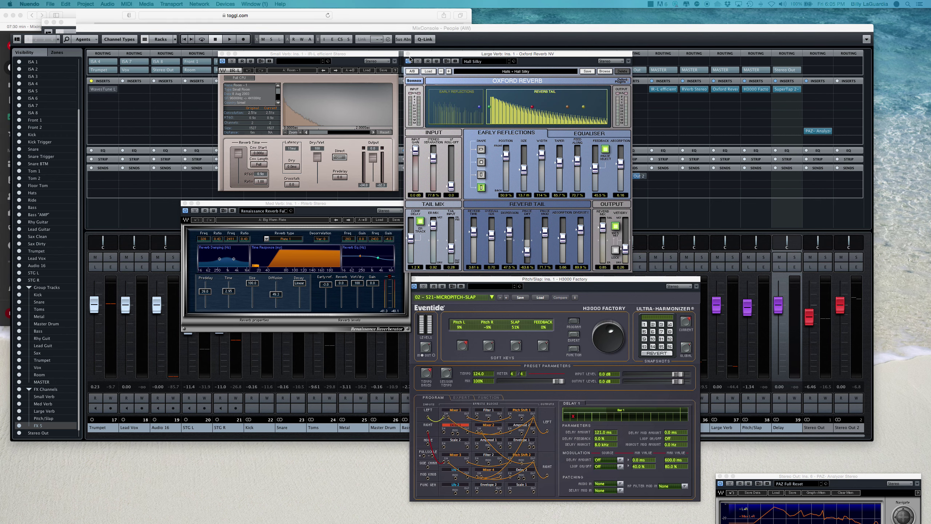
Close the three reverb plug-in windows and move the H3000 Factory window below the mixer
{"action": "left_click", "coordinate": [408, 54]}
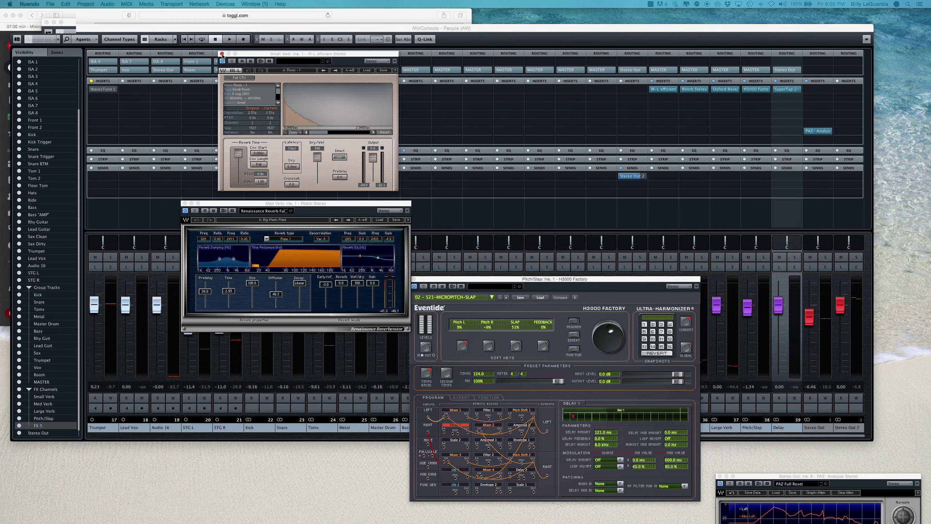
{"action": "left_click", "coordinate": [222, 54]}
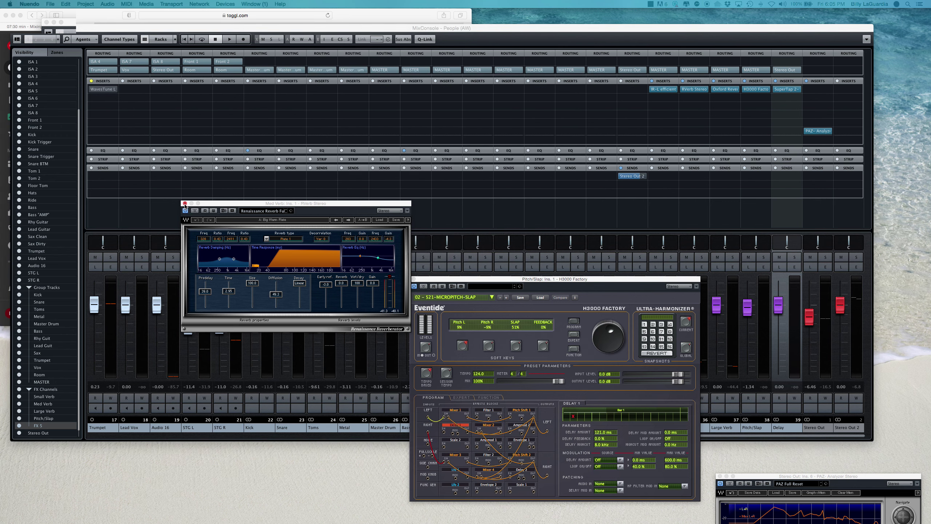
{"action": "left_click", "coordinate": [185, 204]}
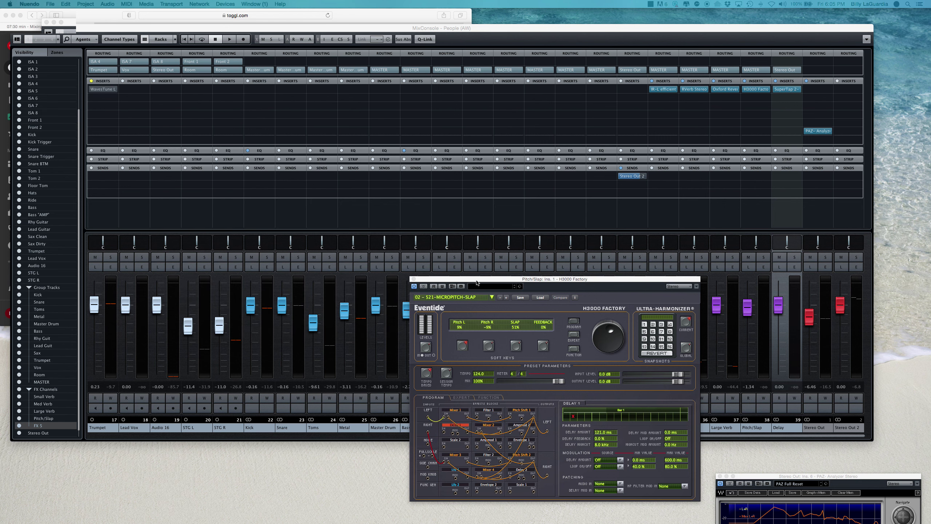
{"action": "left_click_drag", "start_coordinate": [477, 279], "coordinate": [77, 452]}
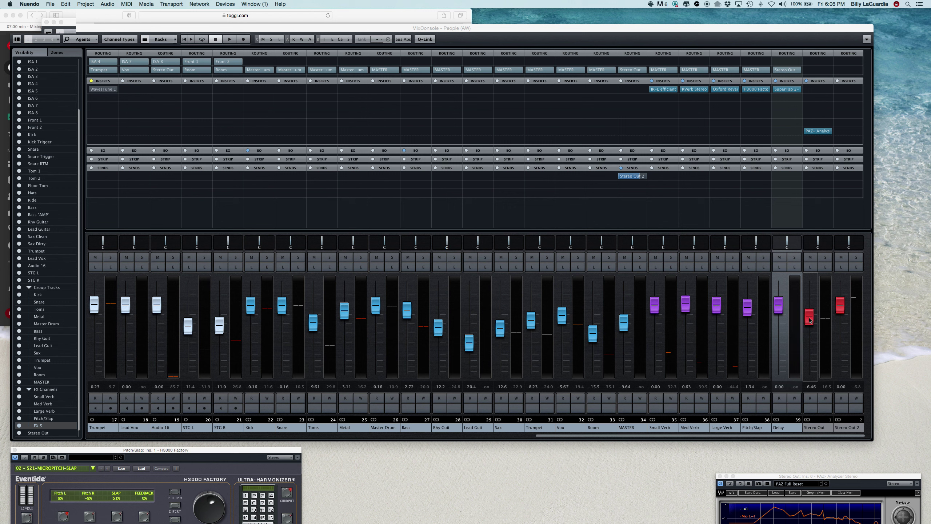
Raise the Stereo Out fader to -2.72 and the MASTER group fader to -6.85
{"action": "mouse_move", "coordinate": [810, 316]}
{"action": "left_mouse_down"}
{"action": "mouse_move", "coordinate": [814, 349]}
{"action": "mouse_move", "coordinate": [808, 309]}
{"action": "left_mouse_up"}
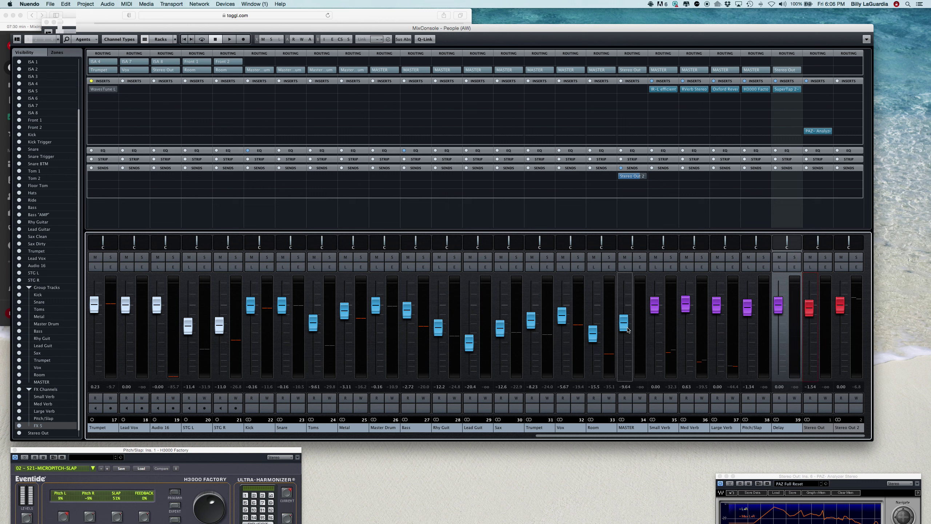
{"action": "mouse_move", "coordinate": [628, 329]}
{"action": "left_mouse_down"}
{"action": "mouse_move", "coordinate": [627, 314]}
{"action": "mouse_move", "coordinate": [627, 324]}
{"action": "left_mouse_up"}
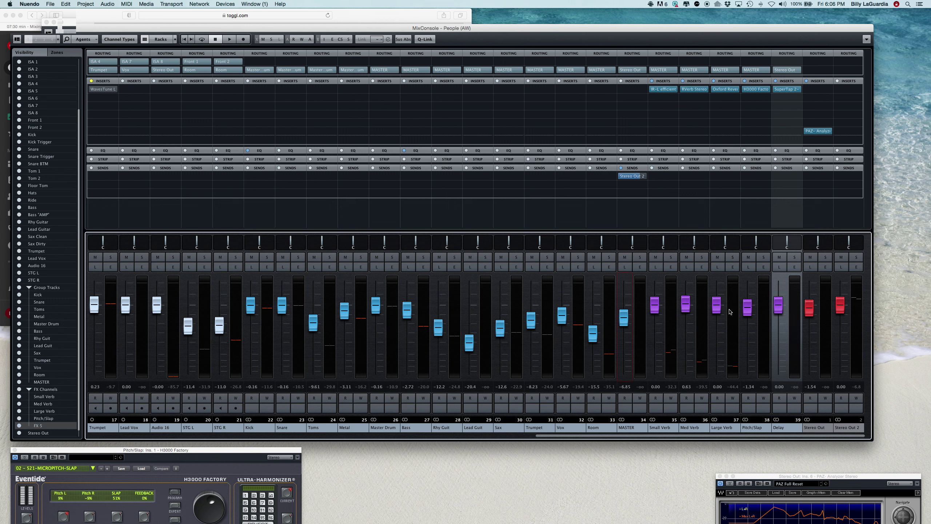
{"action": "left_click_drag", "start_coordinate": [811, 310], "coordinate": [812, 312]}
Insert the SSLComp Stereo dynamics plug-in on the MASTER group's first insert slot and place its window over the mixer
{"action": "left_click", "coordinate": [645, 91]}
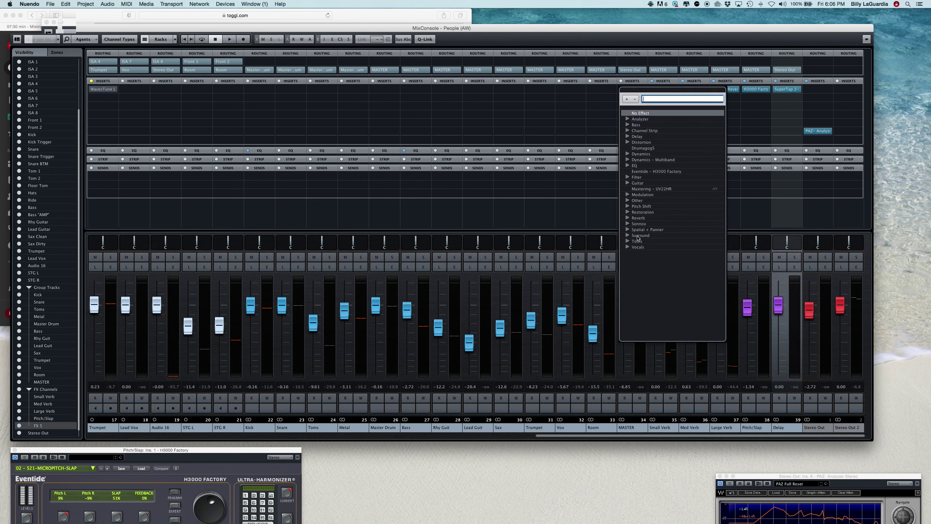
{"action": "left_click", "coordinate": [626, 154]}
{"action": "scroll", "coordinate": [660, 204], "scroll_direction": "down", "scroll_amount": 5}
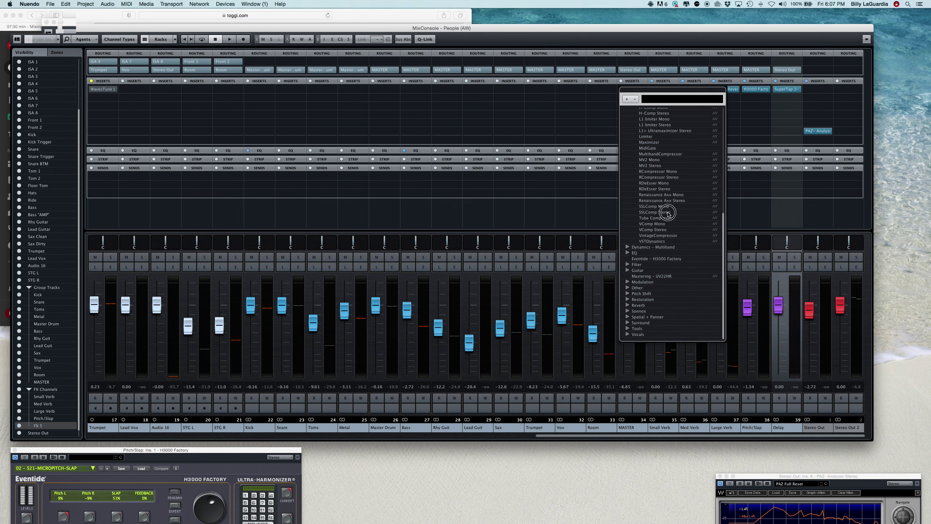
{"action": "left_click", "coordinate": [668, 214]}
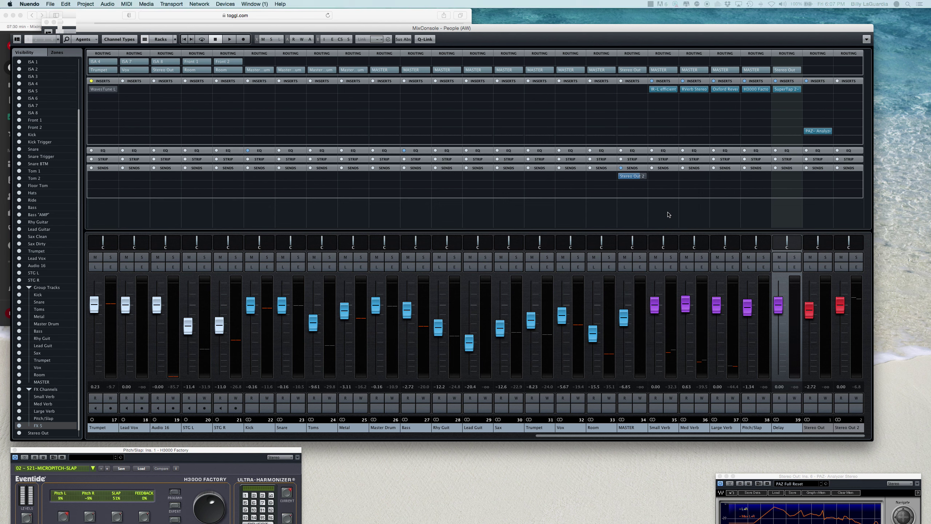
{"action": "left_click_drag", "start_coordinate": [859, 12], "coordinate": [509, 12]}
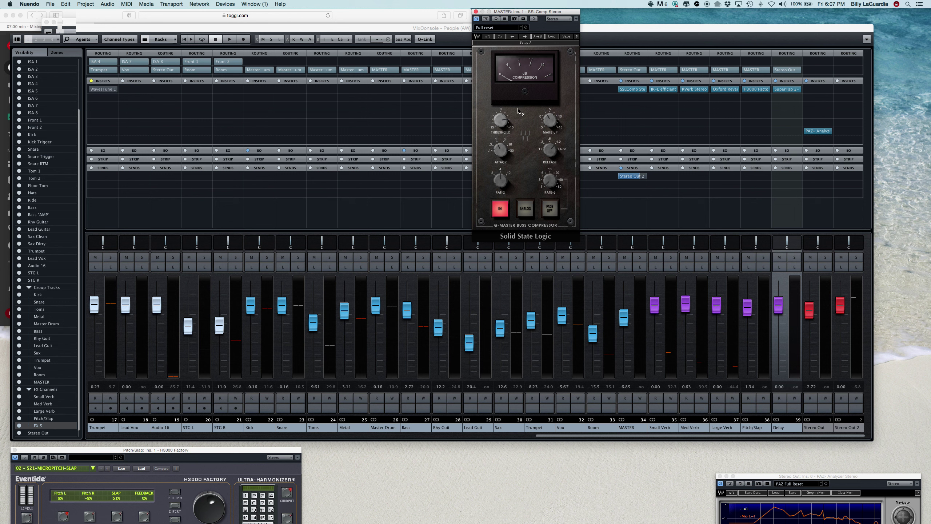
Adjust the attack and release settings of the SSLComp compressor on the MASTER group
{"action": "left_click", "coordinate": [499, 150]}
{"action": "left_click_drag", "start_coordinate": [499, 150], "coordinate": [502, 152]}
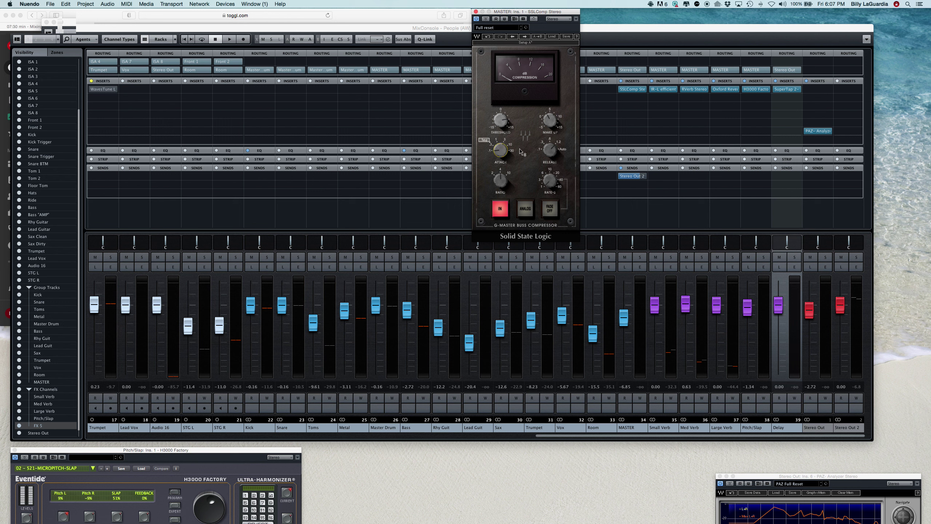
{"action": "left_click", "coordinate": [547, 155]}
{"action": "left_click_drag", "start_coordinate": [547, 156], "coordinate": [547, 157]}
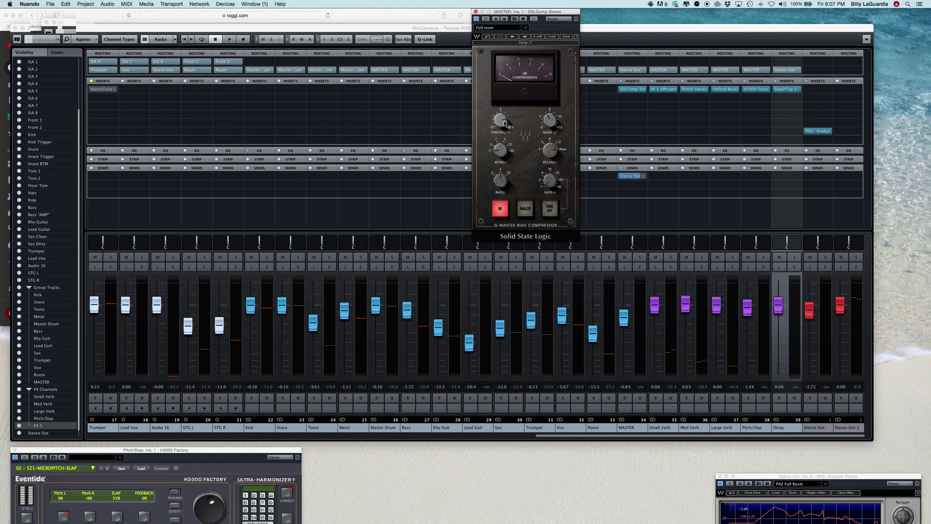
Adjust the threshold and make-up gain of the SSLComp compressor on the MASTER group, shifting its window slightly aside
{"action": "mouse_move", "coordinate": [552, 123]}
{"action": "left_click_drag", "start_coordinate": [528, 13], "coordinate": [511, 13]}
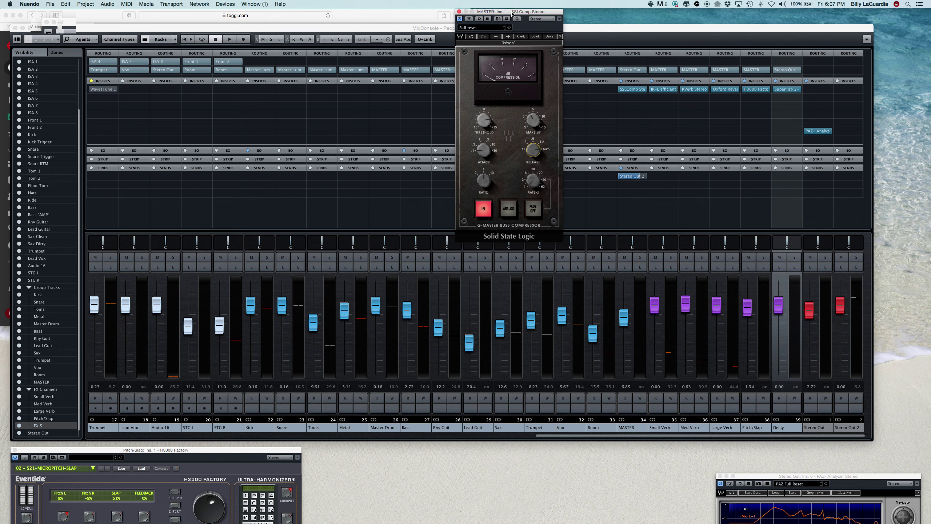
{"action": "left_click", "coordinate": [478, 118]}
{"action": "left_click", "coordinate": [532, 119]}
{"action": "left_click_drag", "start_coordinate": [533, 119], "coordinate": [532, 118]}
Play the mix and compare it with the MASTER group's SSLComp compressor switched out and back in
{"action": "key", "text": "space"}
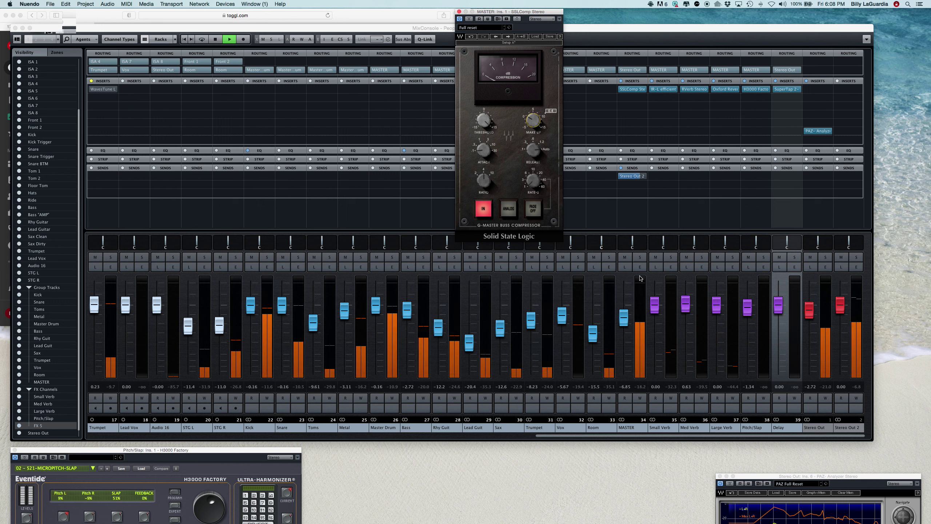
{"action": "left_click", "coordinate": [484, 211]}
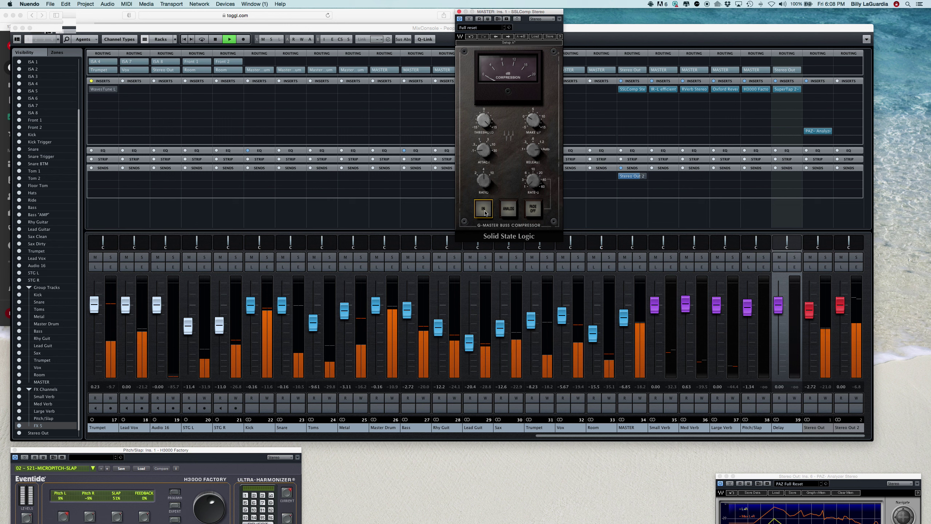
{"action": "left_click", "coordinate": [484, 212]}
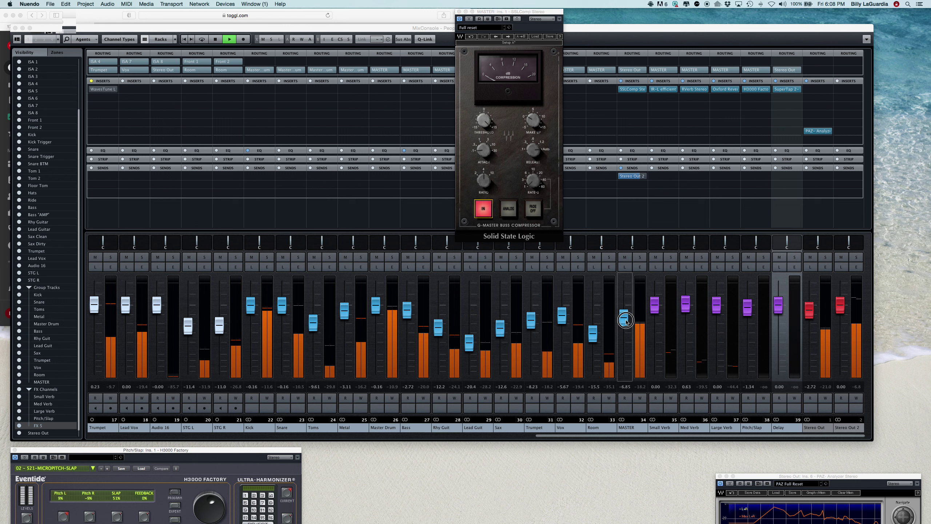
Raise the MASTER group fader to -0.75 and the Stereo Out fader to 0.63, and compare the sound with the SSLComp bypassed and engaged
{"action": "left_click_drag", "start_coordinate": [623, 318], "coordinate": [626, 310]}
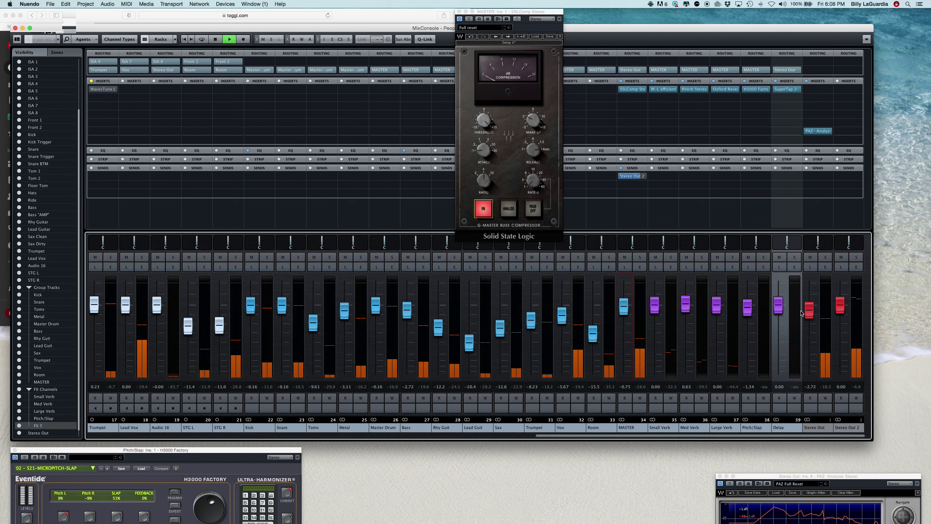
{"action": "left_click_drag", "start_coordinate": [809, 314], "coordinate": [809, 308]}
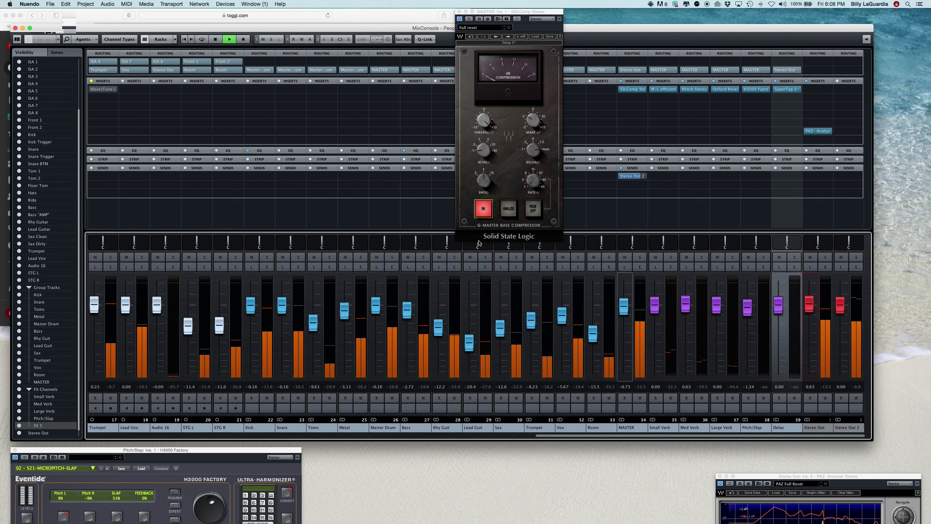
{"action": "left_click", "coordinate": [485, 209]}
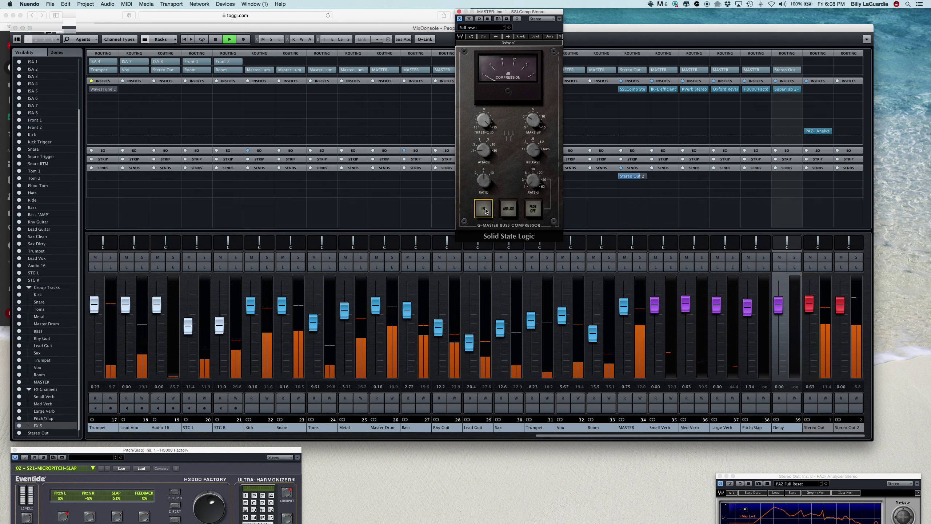
{"action": "left_click", "coordinate": [484, 208]}
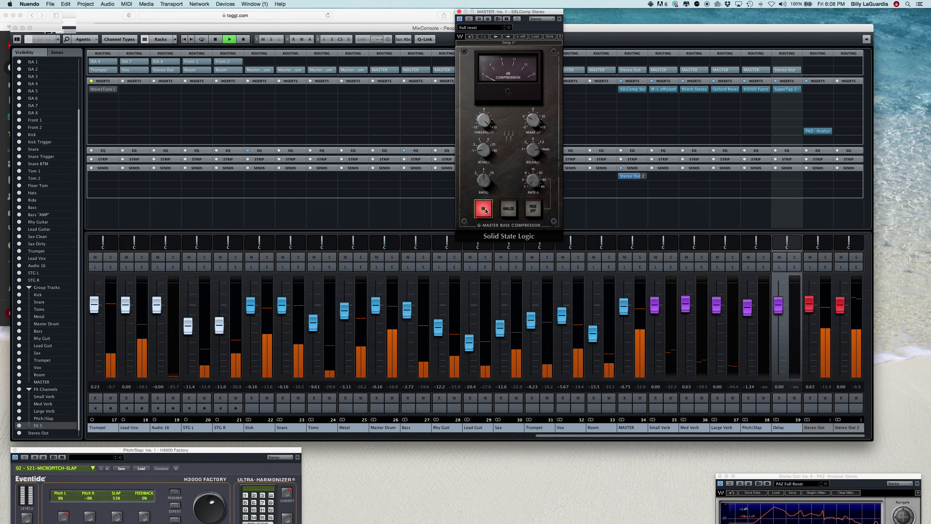
Shift the SSLComp window aside, raise its make-up gain and lower its threshold during playback
{"action": "left_click_drag", "start_coordinate": [516, 10], "coordinate": [501, 10]}
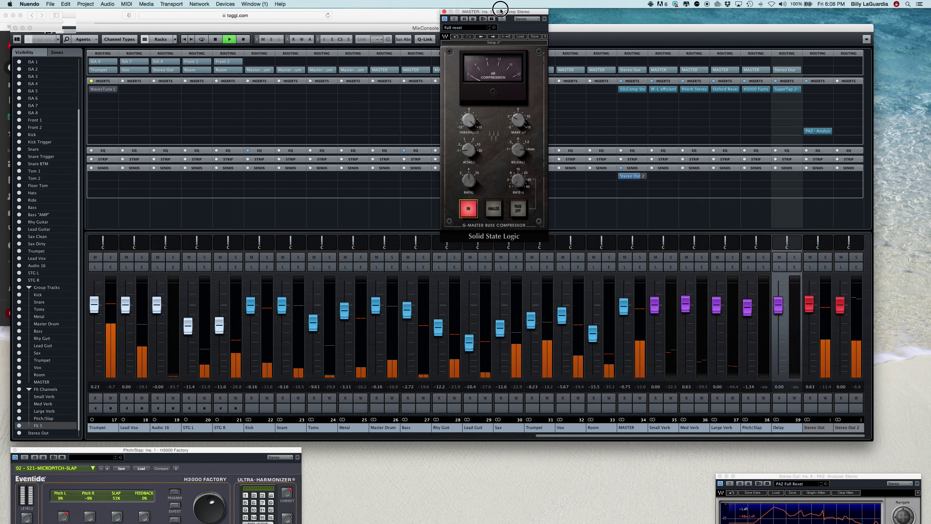
{"action": "left_click_drag", "start_coordinate": [519, 126], "coordinate": [520, 118]}
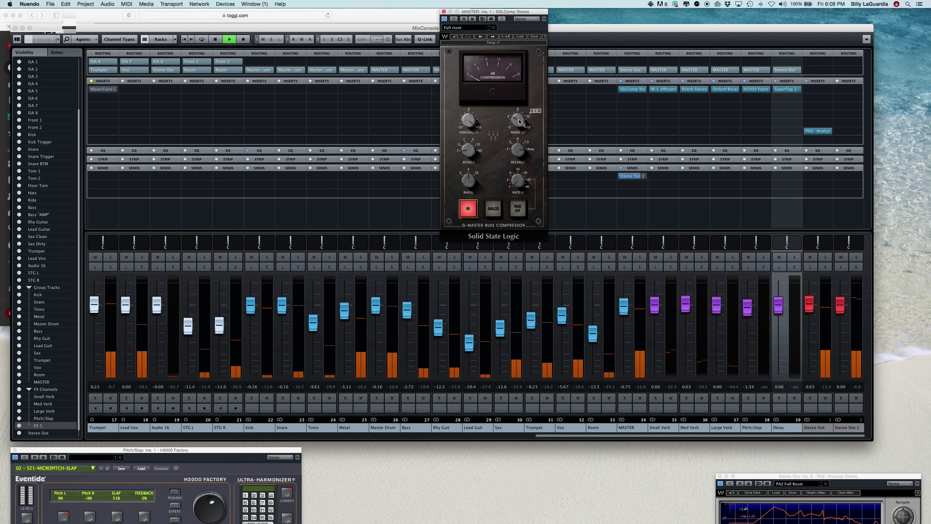
{"action": "left_click", "coordinate": [466, 119]}
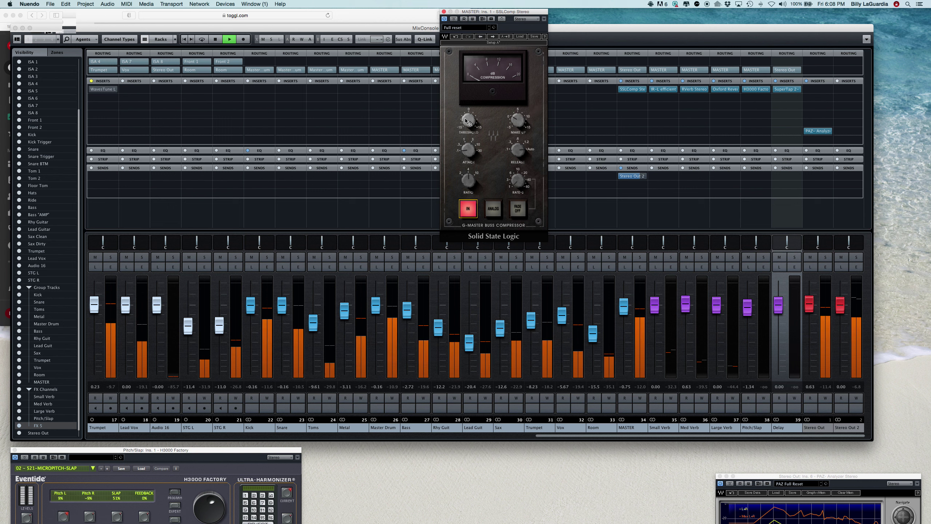
{"action": "left_click_drag", "start_coordinate": [466, 120], "coordinate": [466, 130]}
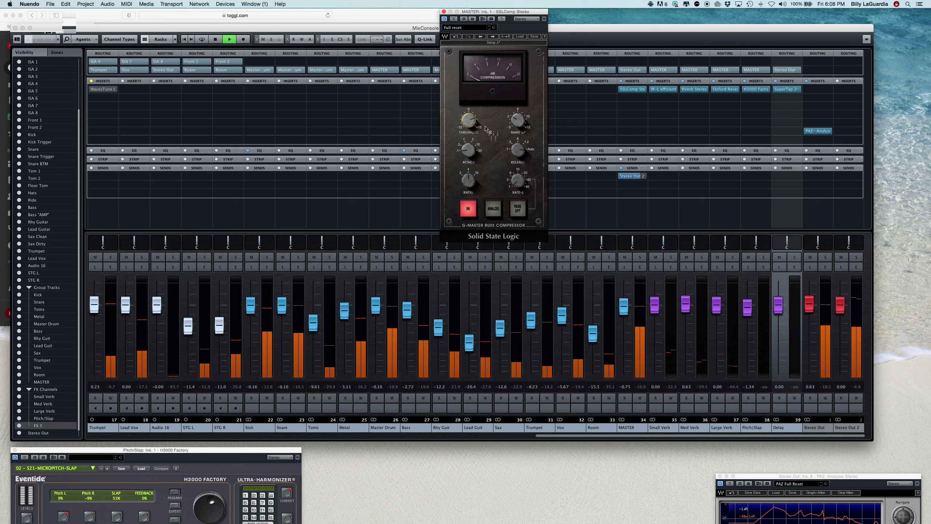
{"action": "left_click", "coordinate": [470, 124]}
{"action": "left_click_drag", "start_coordinate": [470, 124], "coordinate": [470, 131]}
Check the mix with the SSLComp bypassed and re-engaged, and fine-tune its threshold before stopping playback
{"action": "left_click", "coordinate": [472, 209]}
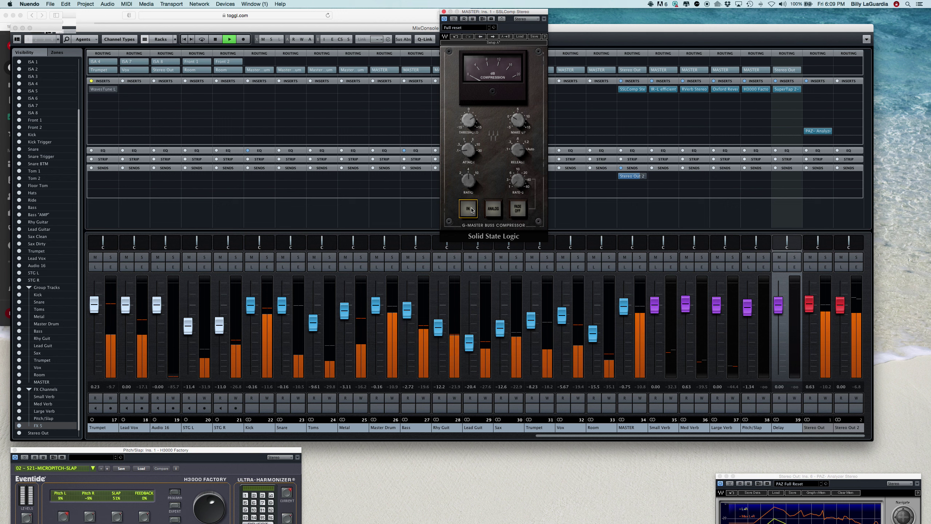
{"action": "left_click", "coordinate": [472, 210]}
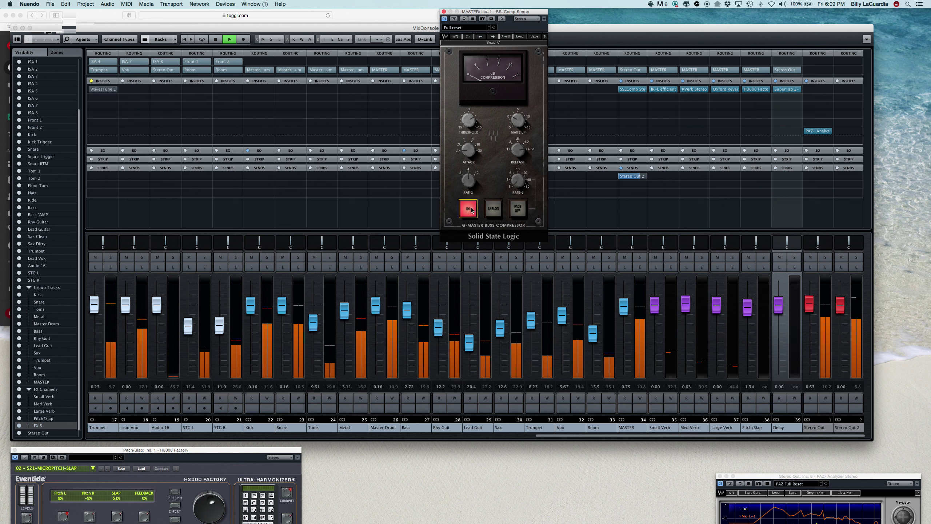
{"action": "left_click_drag", "start_coordinate": [466, 122], "coordinate": [467, 120]}
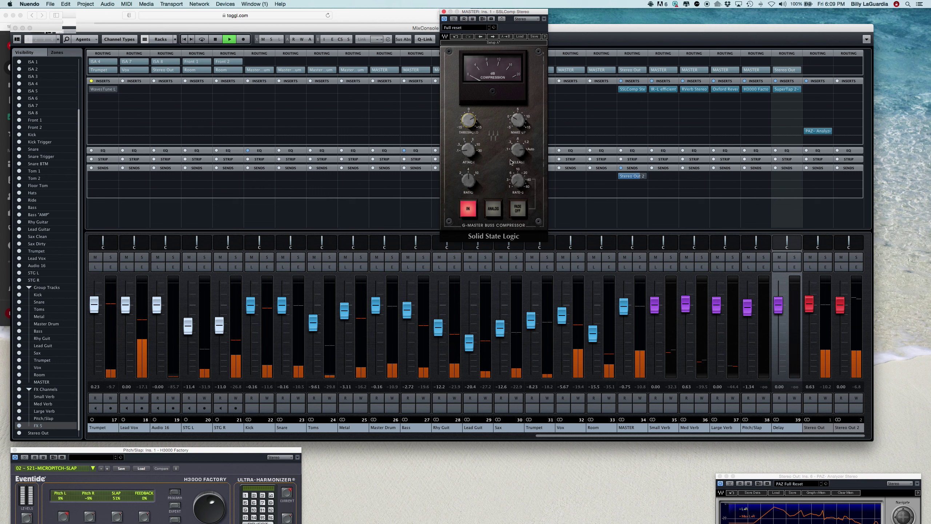
{"action": "key", "text": "space"}
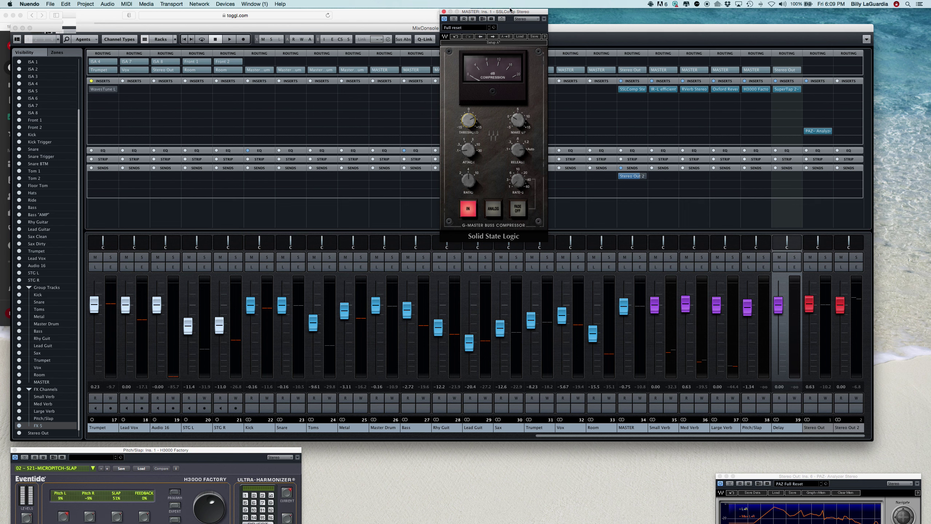
Clear the workspace by moving the SSLComp window off the mixer's middle, closing the toggl.com browser window and shifting the mixer slightly
{"action": "left_click_drag", "start_coordinate": [510, 10], "coordinate": [895, 2]}
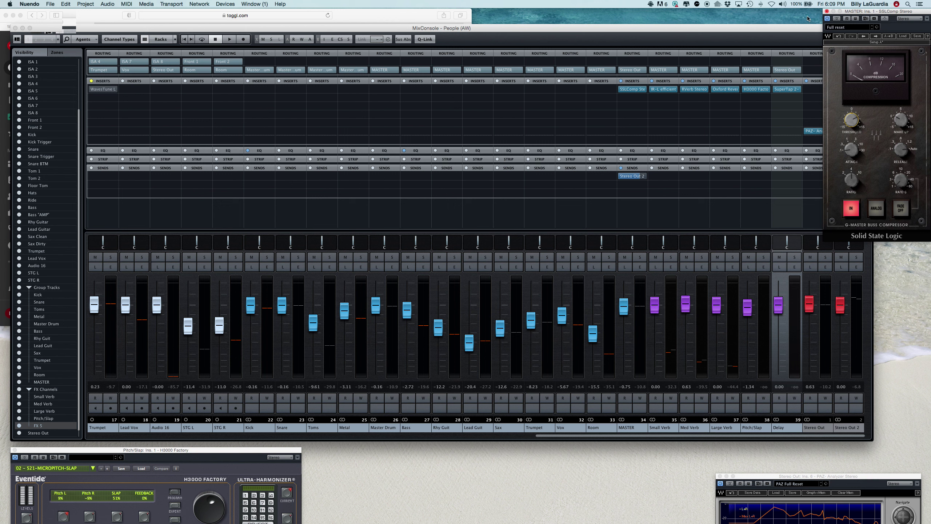
{"action": "left_click", "coordinate": [13, 16]}
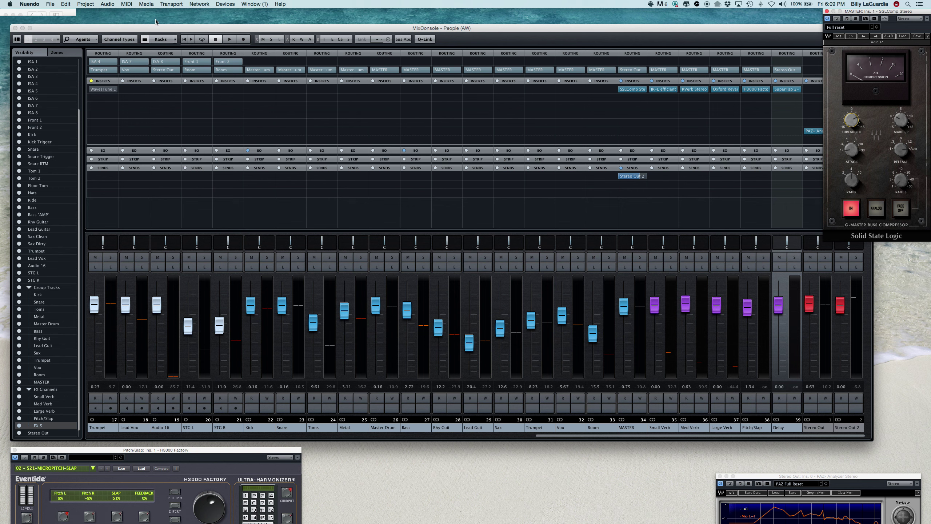
{"action": "mouse_move", "coordinate": [183, 31]}
{"action": "left_mouse_down"}
{"action": "mouse_move", "coordinate": [170, 24]}
{"action": "mouse_move", "coordinate": [175, 32]}
{"action": "left_mouse_up"}
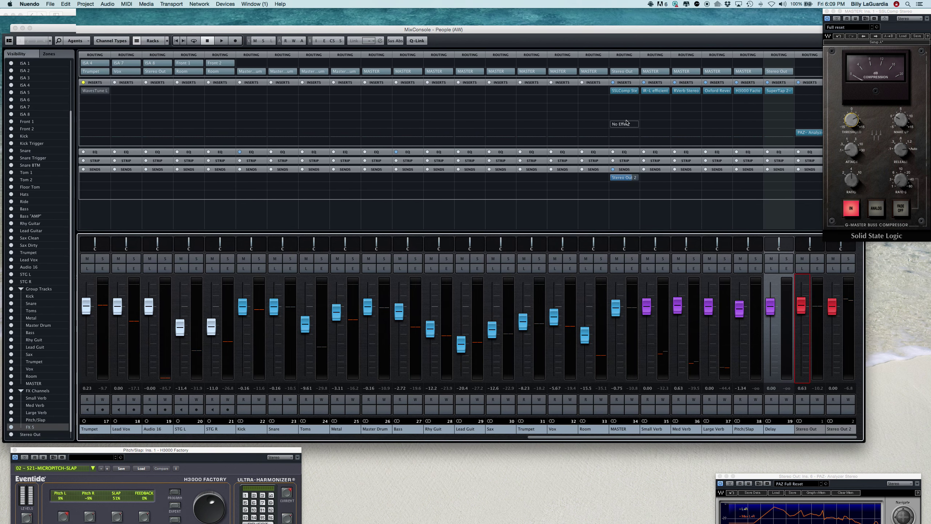
Insert the API-2500 Stereo dynamics plug-in on the MASTER group's second insert slot and place its window over the mixer's insert area
{"action": "left_click", "coordinate": [638, 102]}
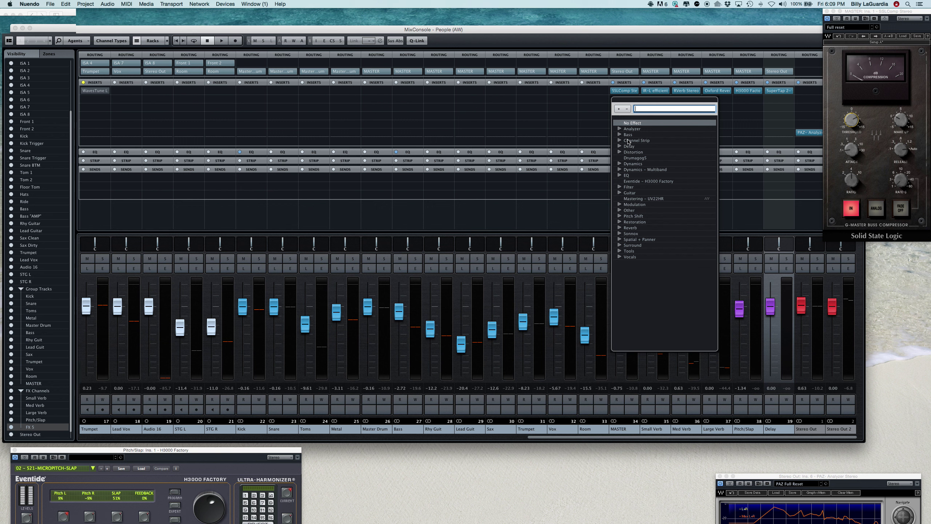
{"action": "left_click", "coordinate": [621, 164]}
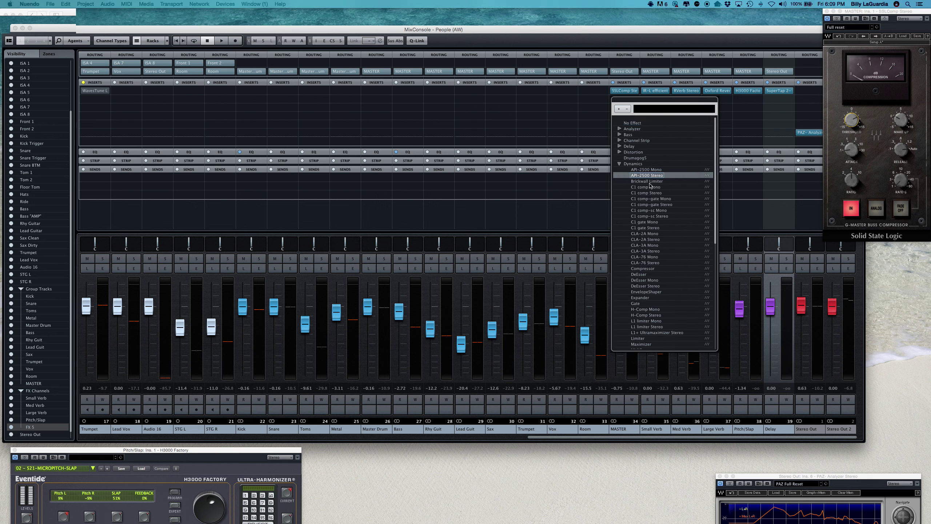
{"action": "key", "text": "Escape"}
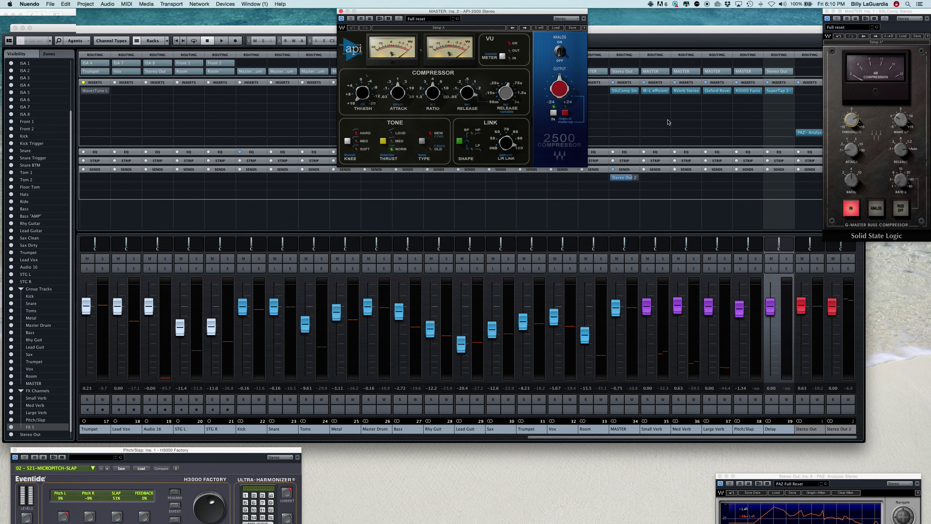
{"action": "left_click_drag", "start_coordinate": [495, 11], "coordinate": [492, 72]}
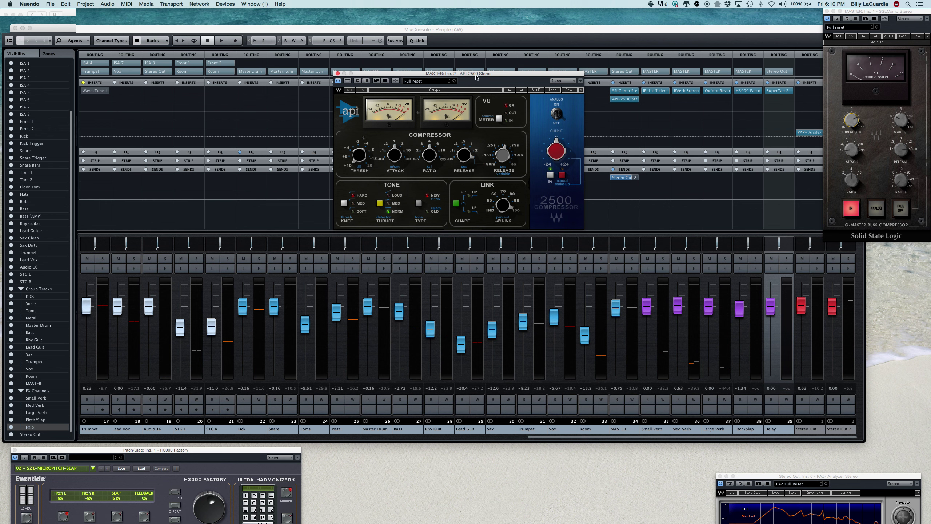
{"action": "left_click_drag", "start_coordinate": [462, 77], "coordinate": [437, 74]}
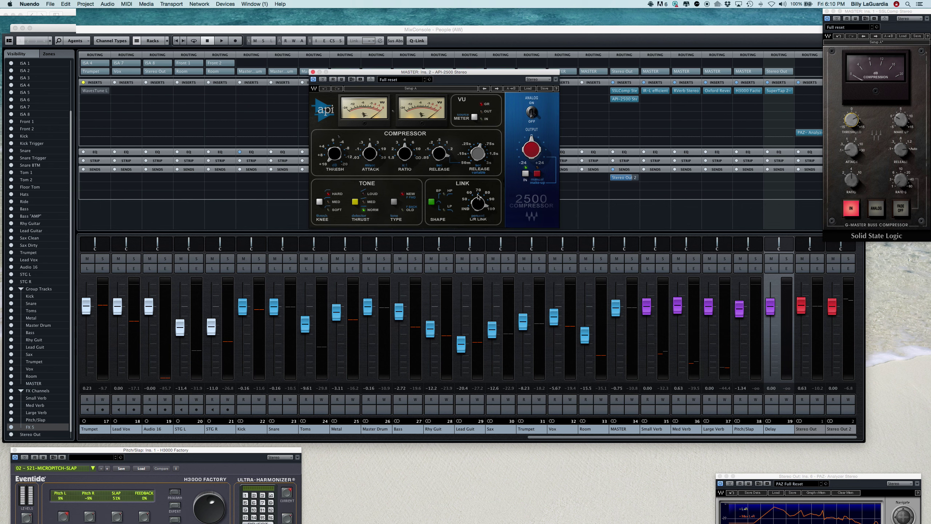
Adjust the L/R link and lower the threshold of the API-2500 compressor, moving its window further aside
{"action": "mouse_move", "coordinate": [479, 200]}
{"action": "left_click", "coordinate": [481, 201]}
{"action": "left_click_drag", "start_coordinate": [432, 75], "coordinate": [393, 71]}
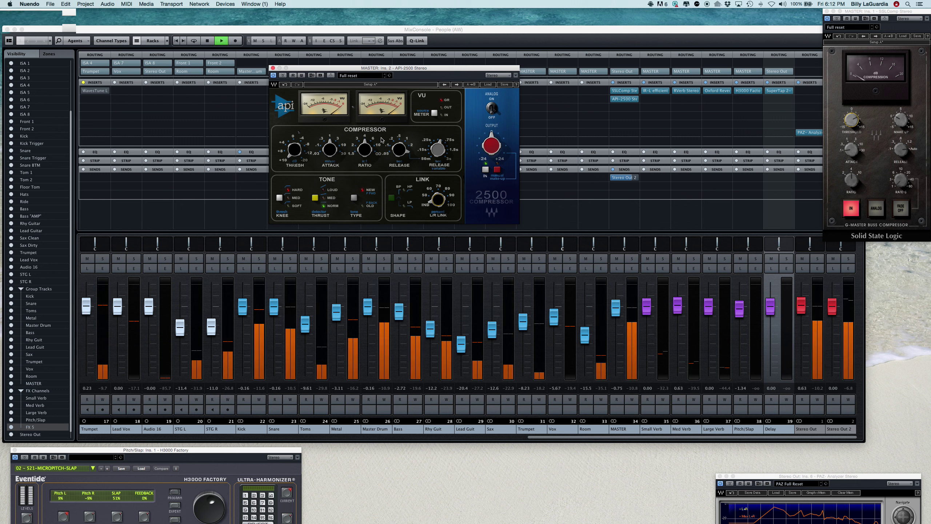
{"action": "left_click", "coordinate": [288, 160]}
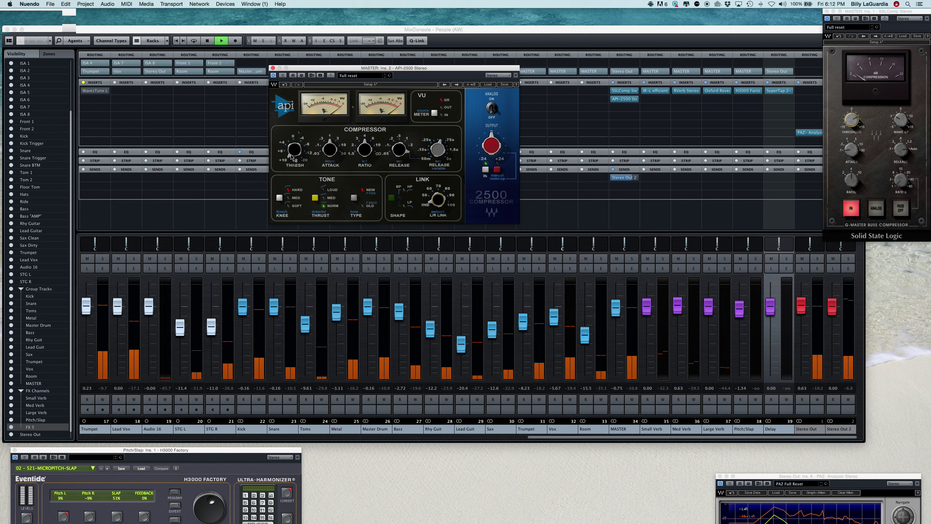
{"action": "left_click_drag", "start_coordinate": [289, 160], "coordinate": [289, 174]}
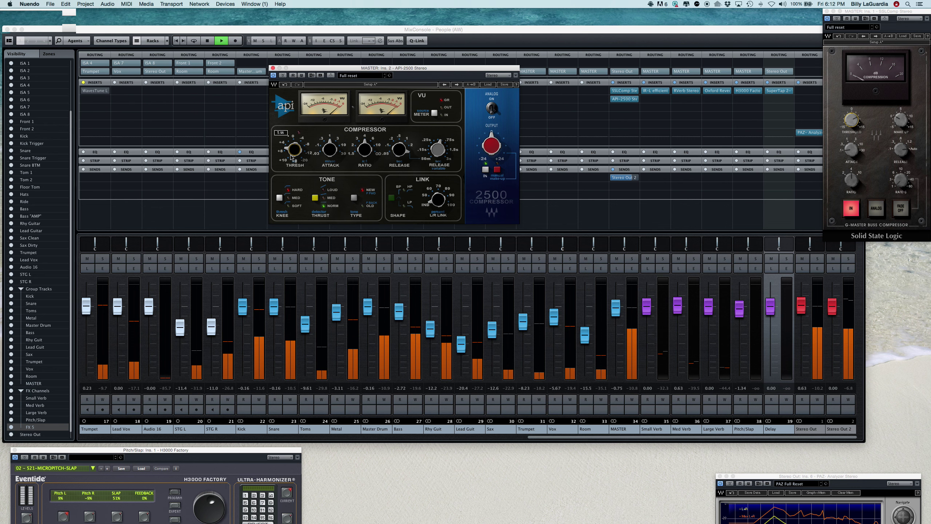
Place the SSLComp window beside the API-2500 and adjust the API-2500's attack, ratio and release, using the variable release
{"action": "left_click_drag", "start_coordinate": [860, 12], "coordinate": [201, 58]}
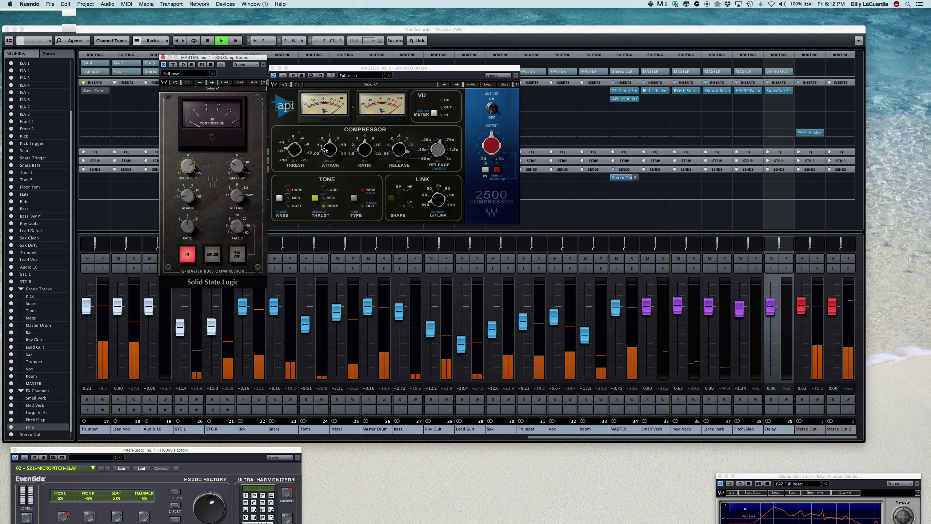
{"action": "left_click_drag", "start_coordinate": [399, 149], "coordinate": [393, 154]}
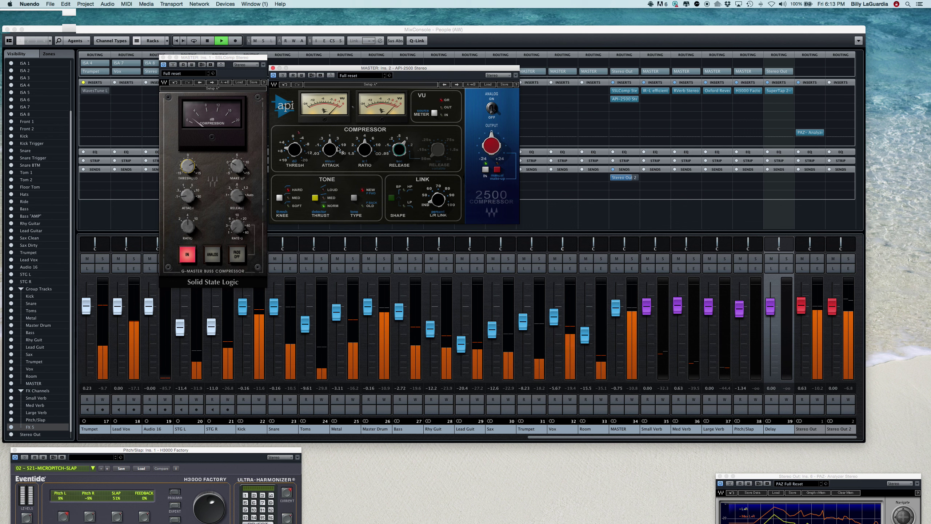
{"action": "left_click_drag", "start_coordinate": [334, 149], "coordinate": [324, 135]}
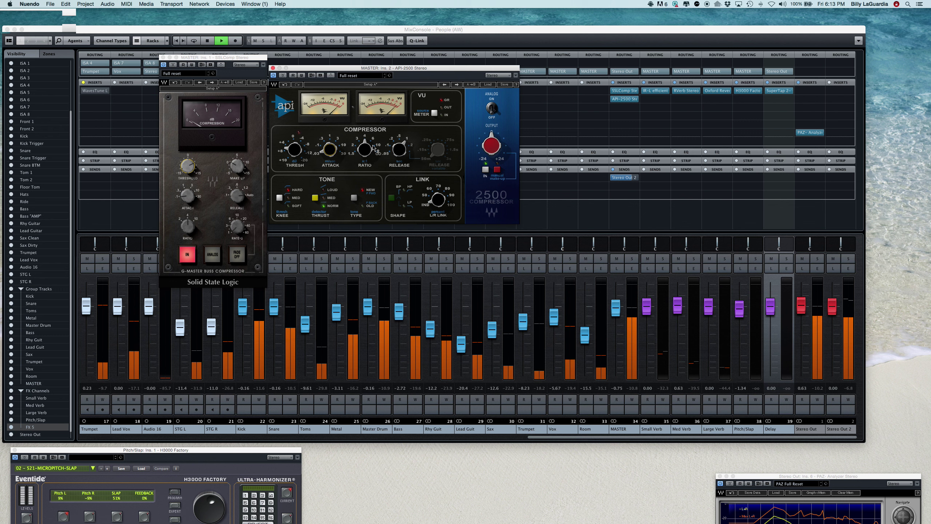
{"action": "mouse_move", "coordinate": [399, 149]}
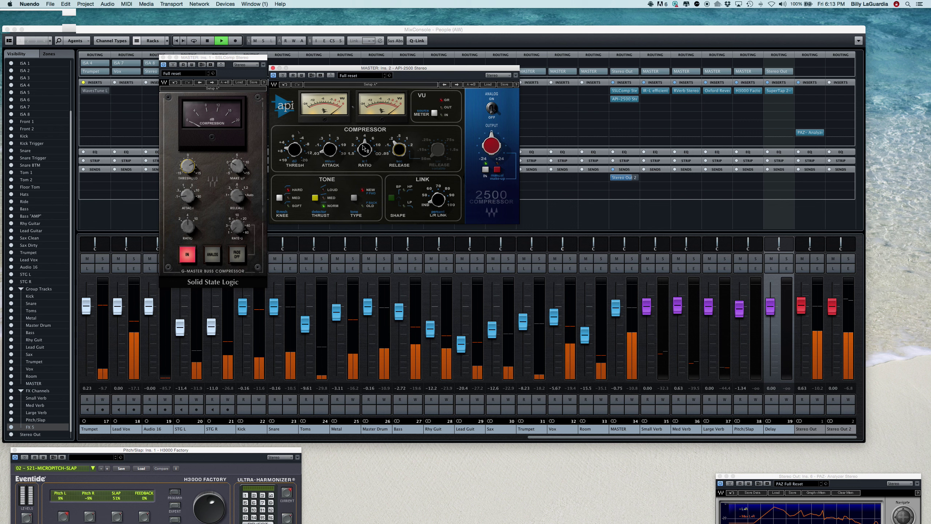
{"action": "mouse_move", "coordinate": [364, 148]}
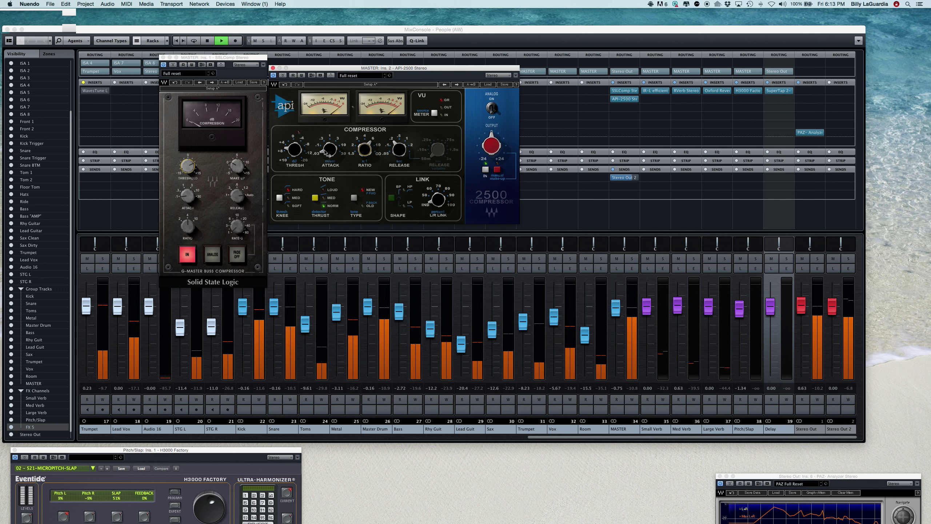
{"action": "mouse_move", "coordinate": [324, 153]}
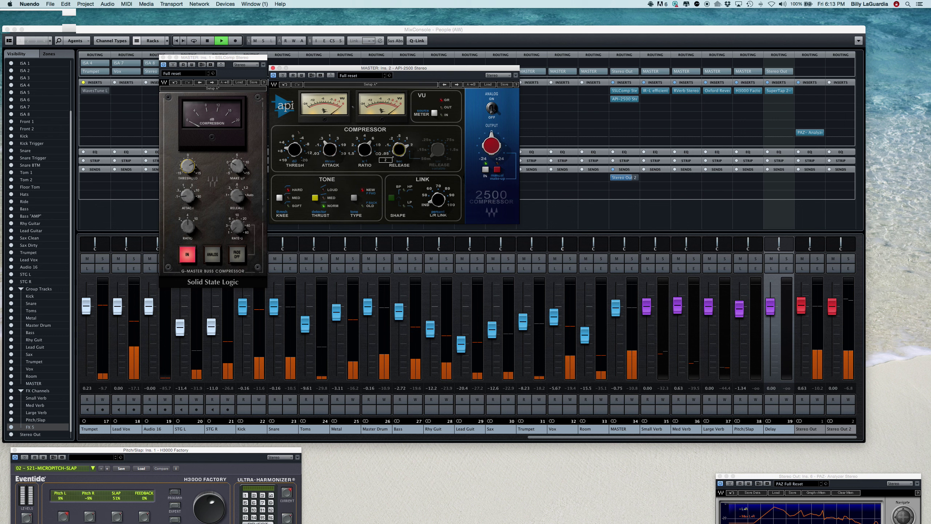
{"action": "scroll", "coordinate": [400, 151], "scroll_direction": "up", "scroll_amount": 1}
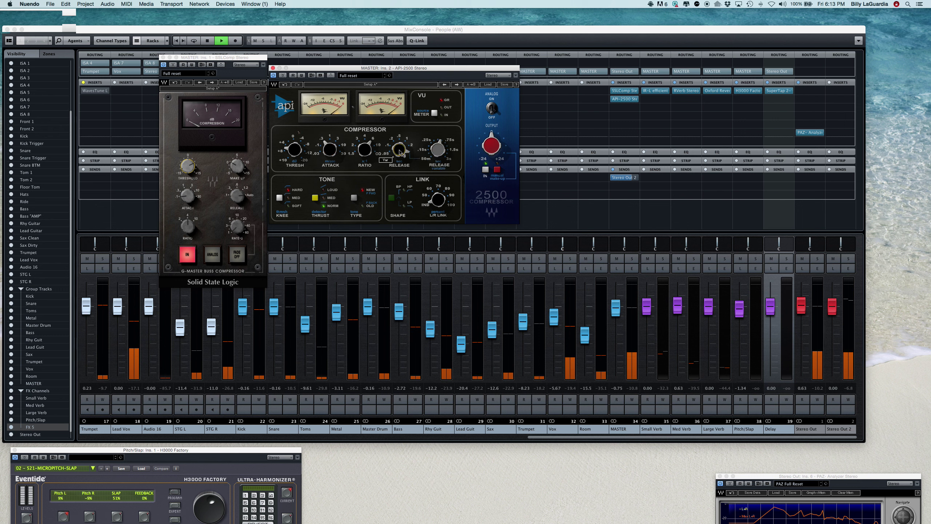
{"action": "mouse_move", "coordinate": [433, 136]}
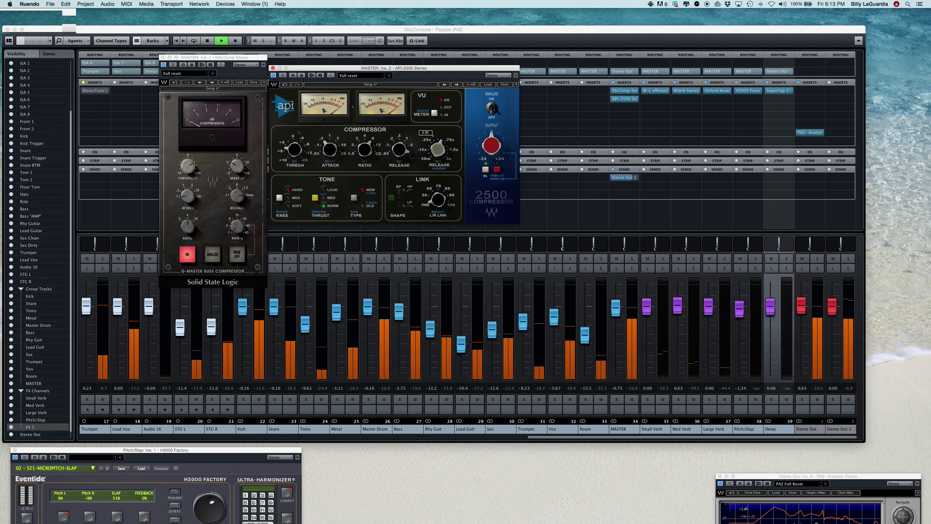
Lengthen the variable release time of the API-2500 compressor on the MASTER group
{"action": "scroll", "coordinate": [432, 135], "scroll_direction": "up", "scroll_amount": 3}
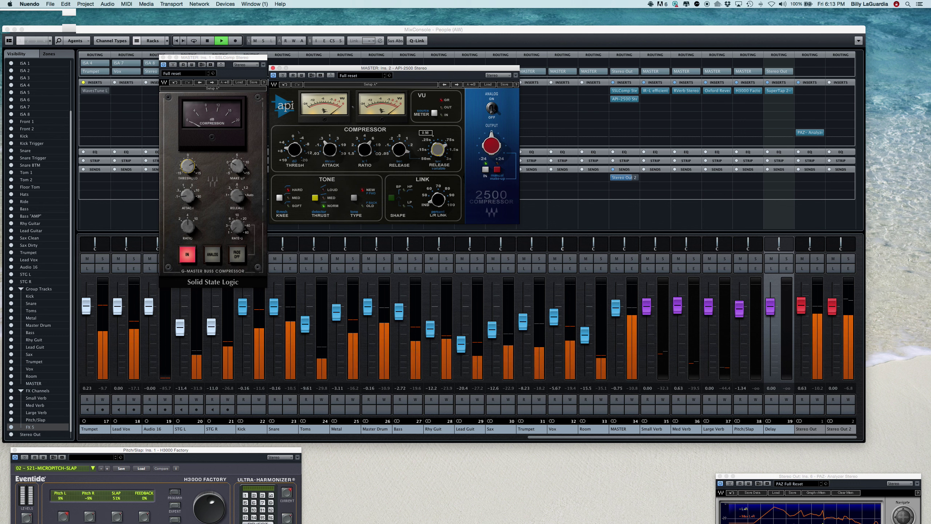
{"action": "scroll", "coordinate": [433, 135], "scroll_direction": "up", "scroll_amount": 2}
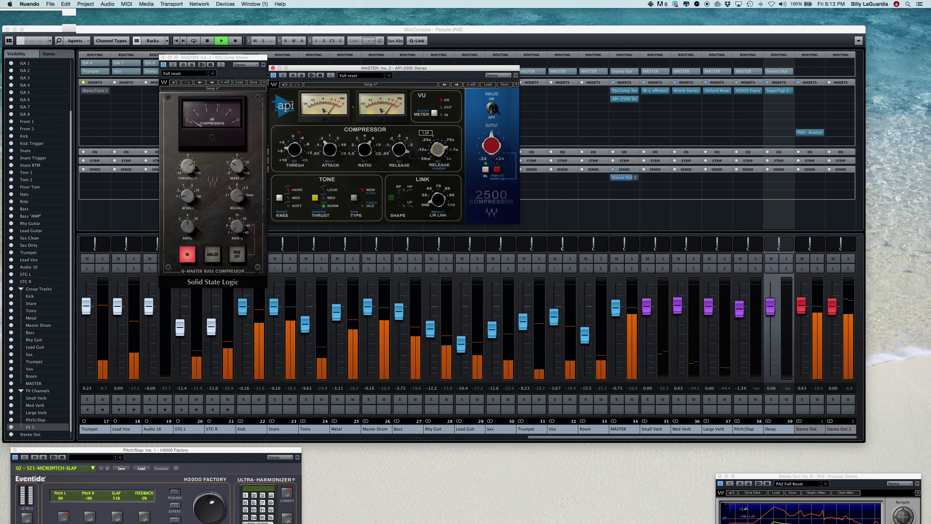
{"action": "scroll", "coordinate": [433, 136], "scroll_direction": "up", "scroll_amount": 2}
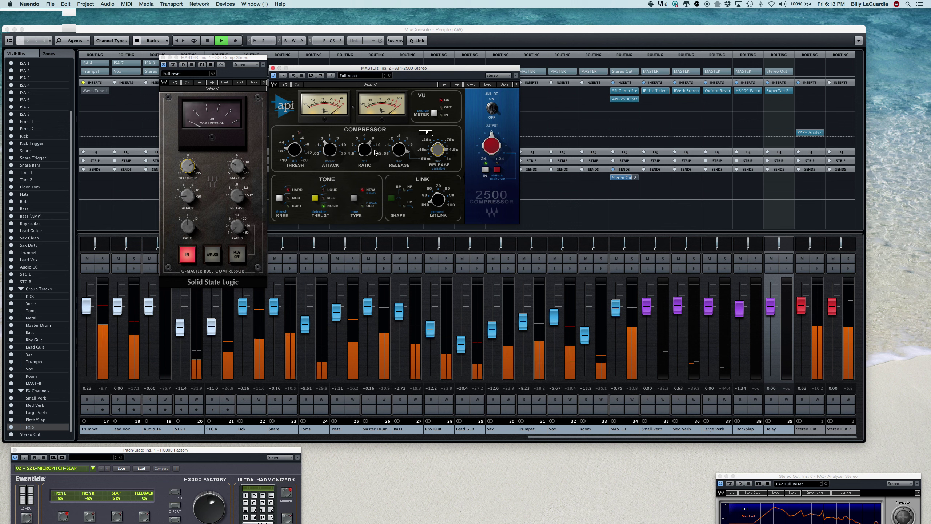
{"action": "scroll", "coordinate": [323, 135], "scroll_direction": "down", "scroll_amount": 3}
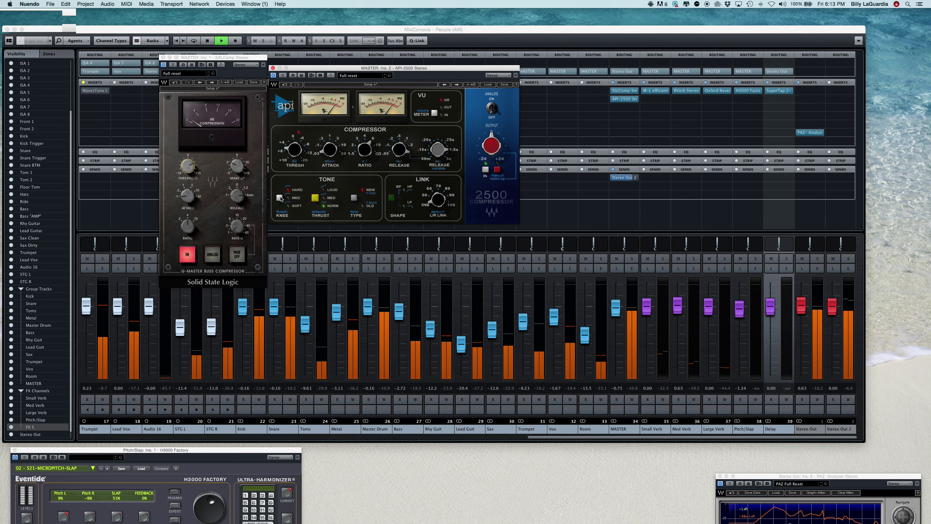
Step the API-2500's knee through Hard, Med and Soft, leave it on Med, and fine-tune the threshold
{"action": "left_click", "coordinate": [319, 199]}
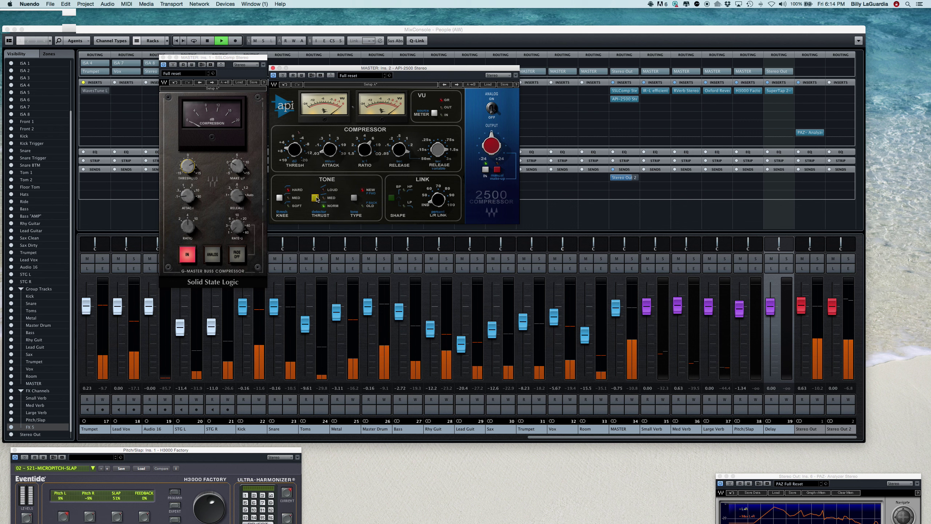
{"action": "left_click", "coordinate": [281, 198]}
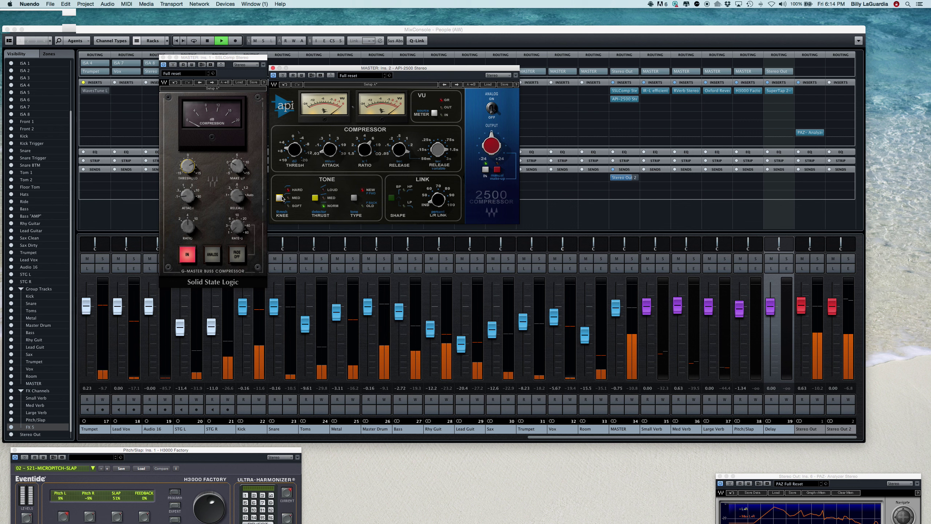
{"action": "left_click", "coordinate": [281, 198]}
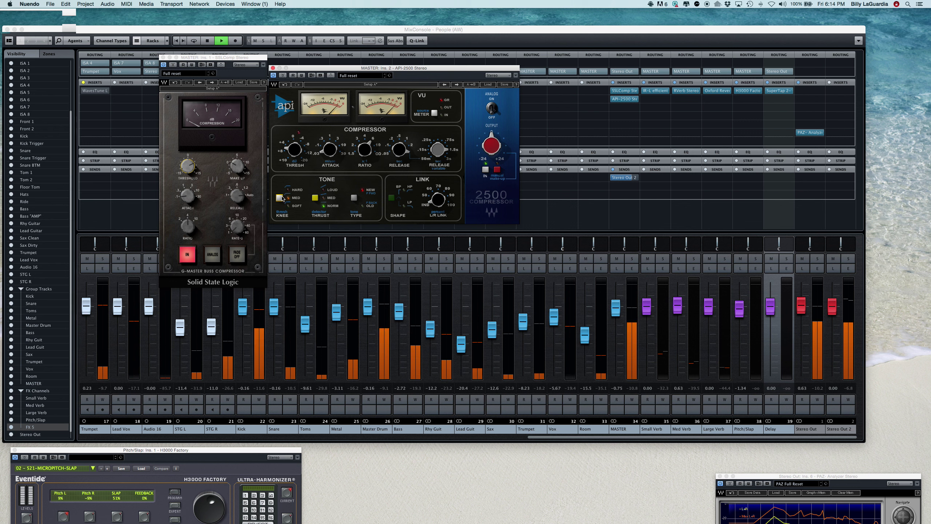
{"action": "left_click", "coordinate": [282, 198]}
{"action": "left_click", "coordinate": [281, 198]}
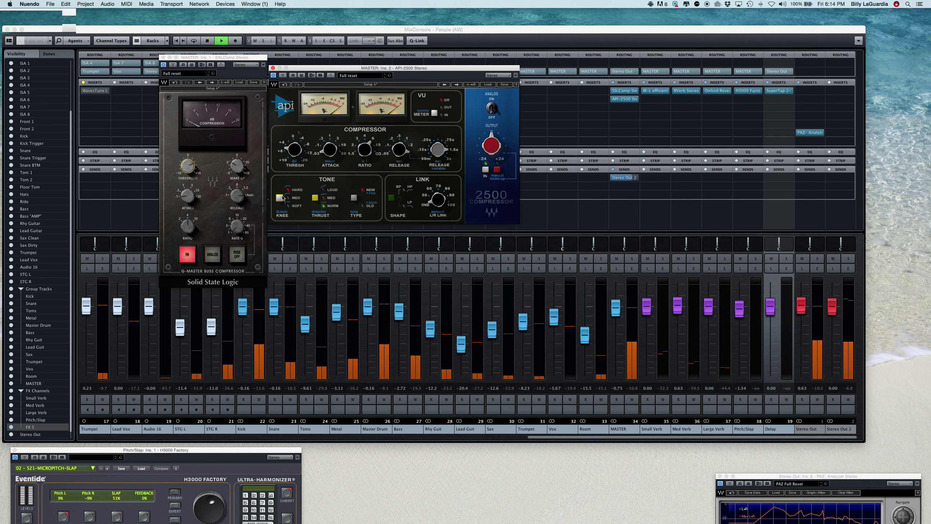
{"action": "left_click", "coordinate": [282, 198]}
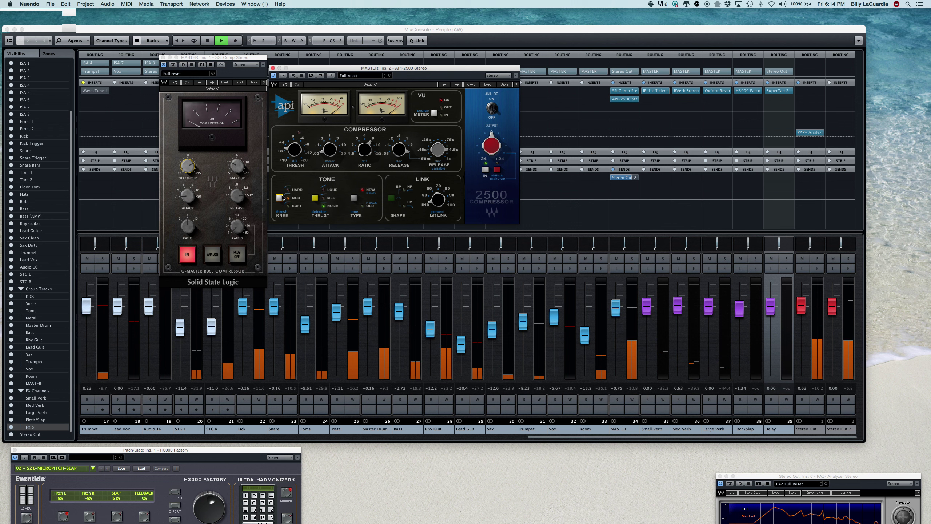
{"action": "left_click", "coordinate": [281, 199]}
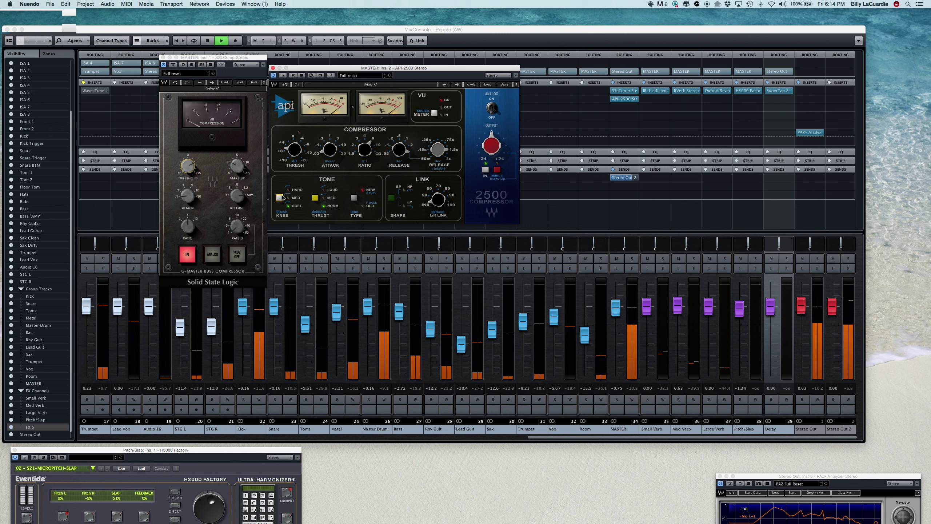
{"action": "left_click", "coordinate": [282, 198]}
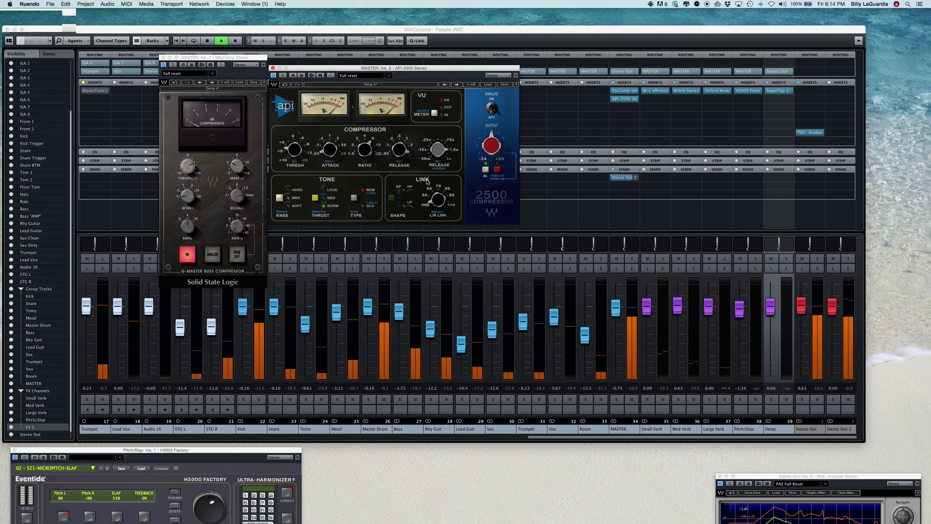
{"action": "left_click", "coordinate": [294, 151]}
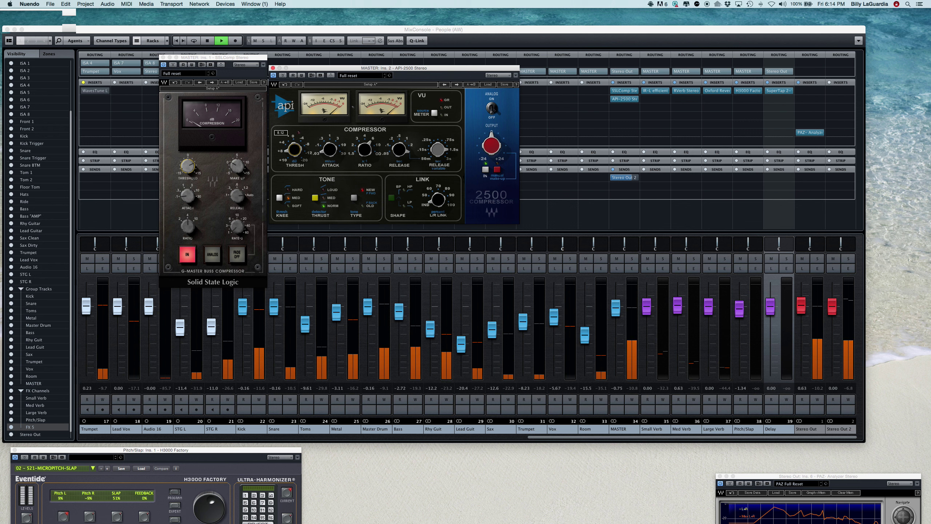
{"action": "left_click_drag", "start_coordinate": [294, 149], "coordinate": [294, 146]}
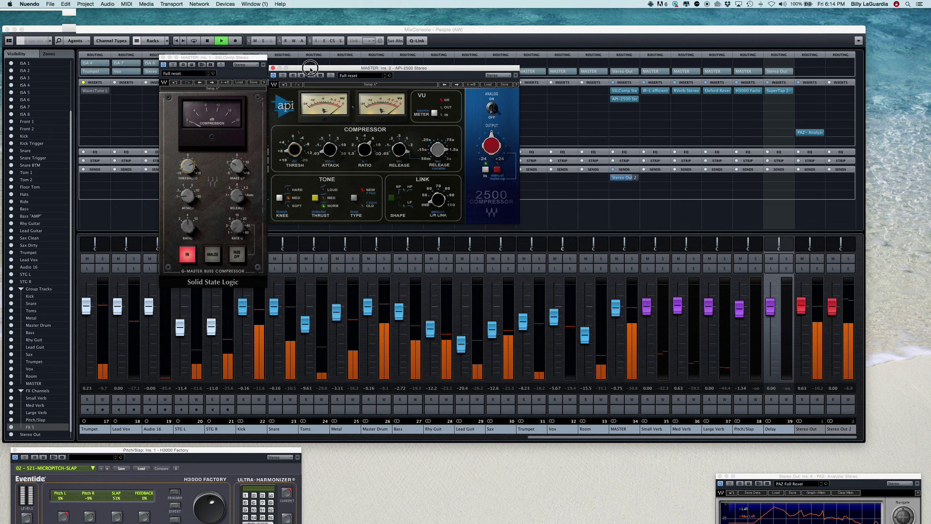
Clear the compressors off the group channels by stacking the API-2500 window above the SSLComp window at the mixer's output end
{"action": "left_click_drag", "start_coordinate": [310, 70], "coordinate": [700, 3]}
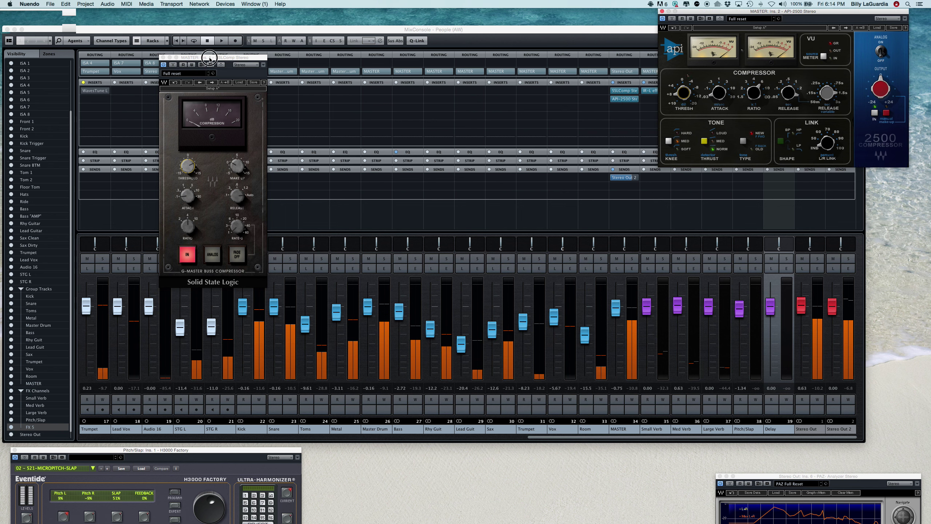
{"action": "left_click_drag", "start_coordinate": [213, 57], "coordinate": [876, 170]}
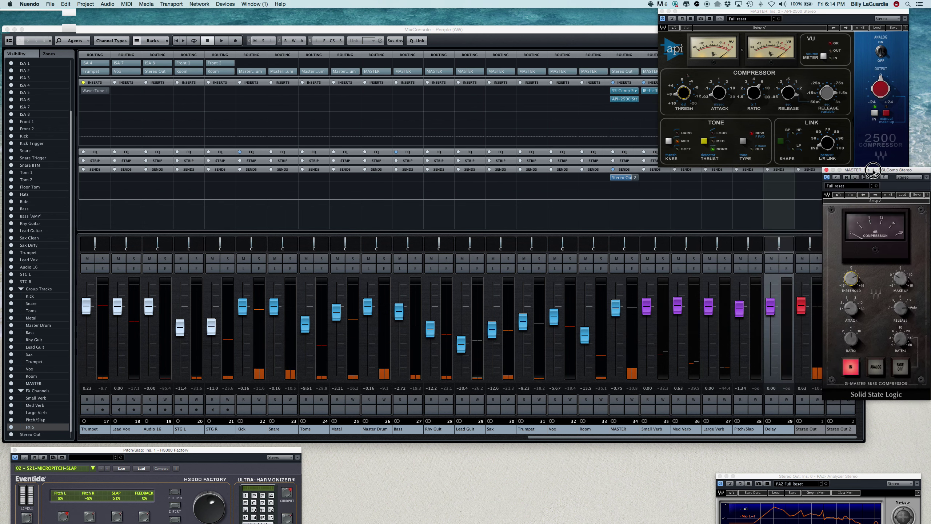
{"action": "left_click_drag", "start_coordinate": [778, 15], "coordinate": [800, 9]}
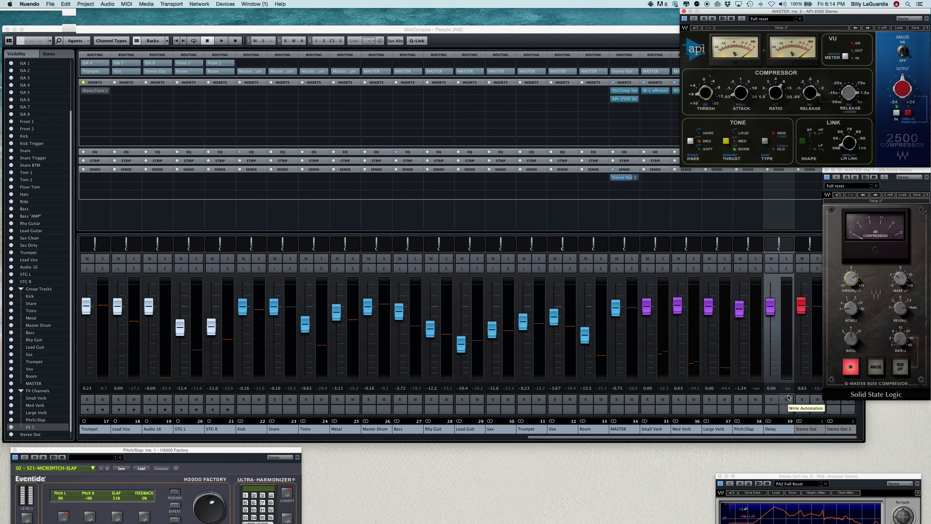
Bring the whole PAZ Analyzer window into view over the lower part of SSLComp and return focus to the mixer
{"action": "left_click_drag", "start_coordinate": [753, 477], "coordinate": [677, 269]}
{"action": "left_click", "coordinate": [745, 286]}
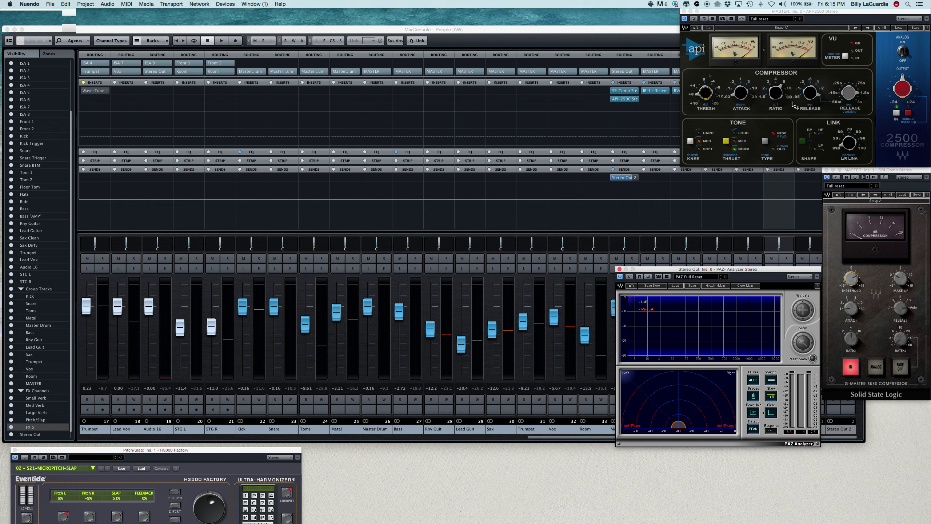
{"action": "mouse_move", "coordinate": [780, 11]}
{"action": "left_mouse_down"}
{"action": "mouse_move", "coordinate": [750, 131]}
{"action": "mouse_move", "coordinate": [779, 11]}
{"action": "left_mouse_up"}
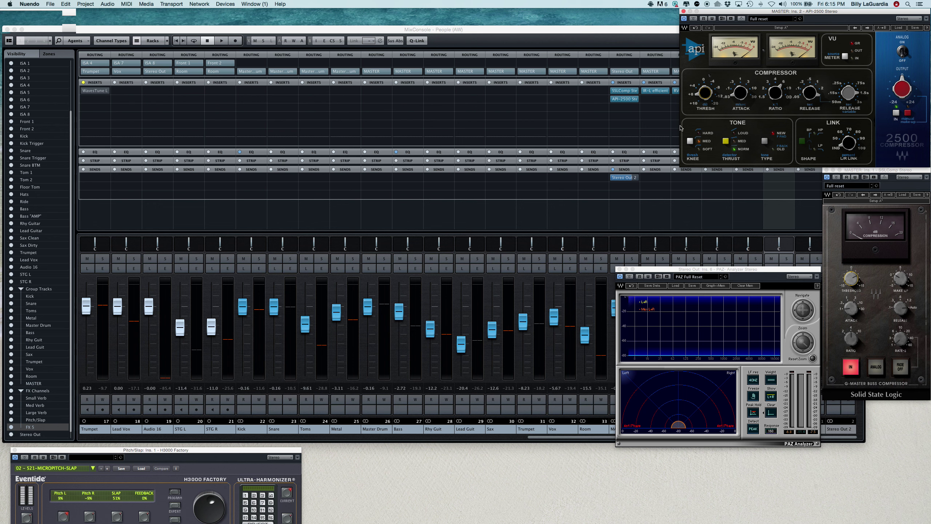
{"action": "left_click_drag", "start_coordinate": [671, 269], "coordinate": [779, 270]}
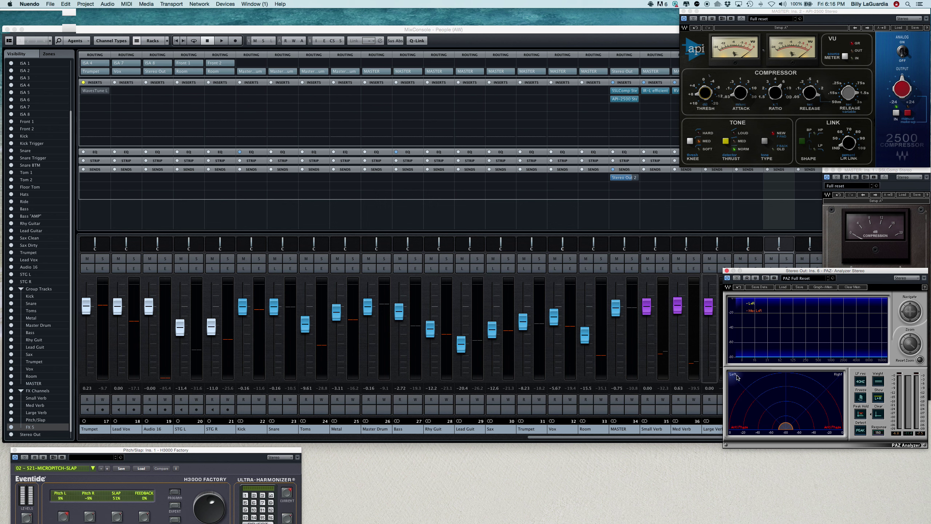
{"action": "left_click_drag", "start_coordinate": [760, 272], "coordinate": [753, 338]}
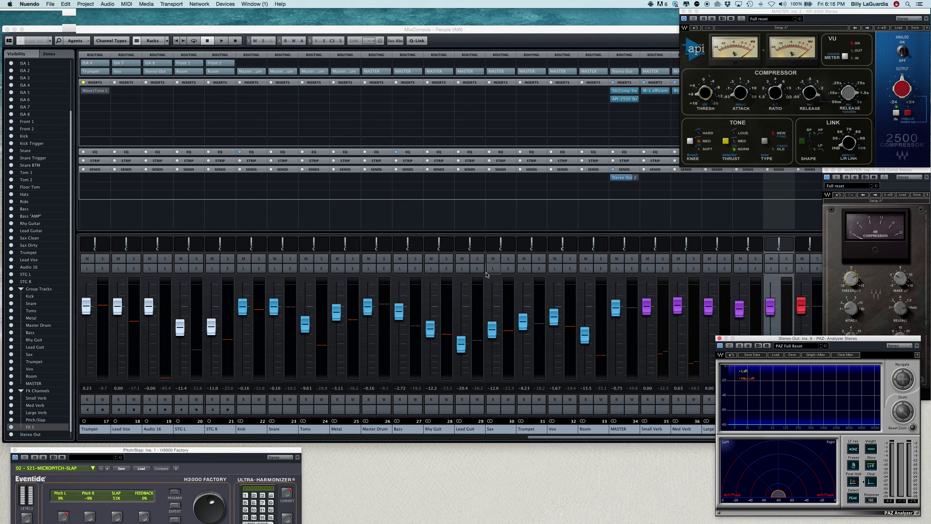
{"action": "left_click", "coordinate": [510, 32]}
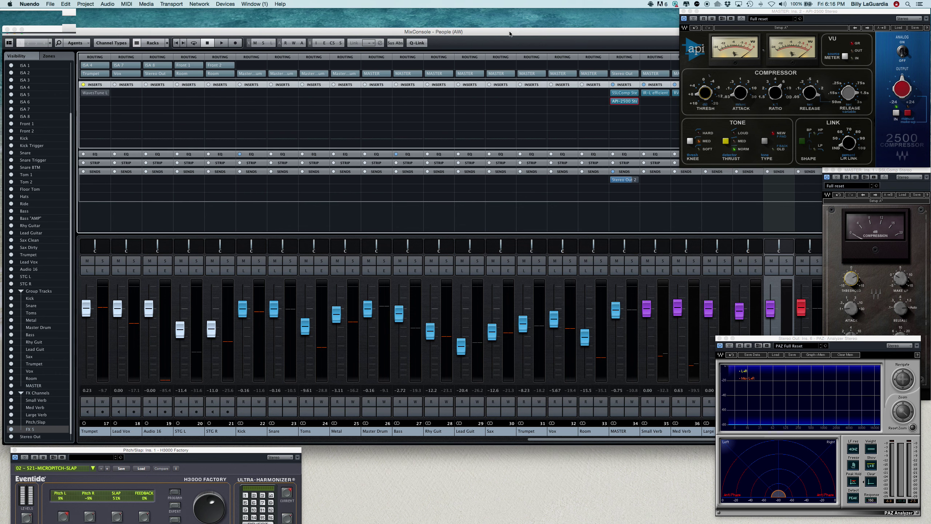